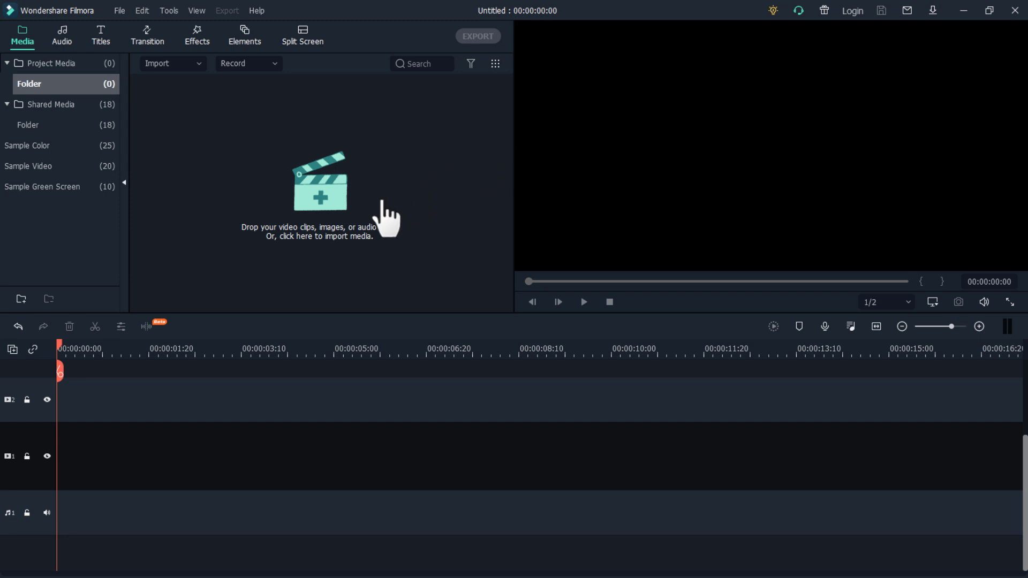
# Import the Lens Flare, Logo, Logo-text, Mystical audio and reflection files into the project media folder
pyautogui.click(333, 207)
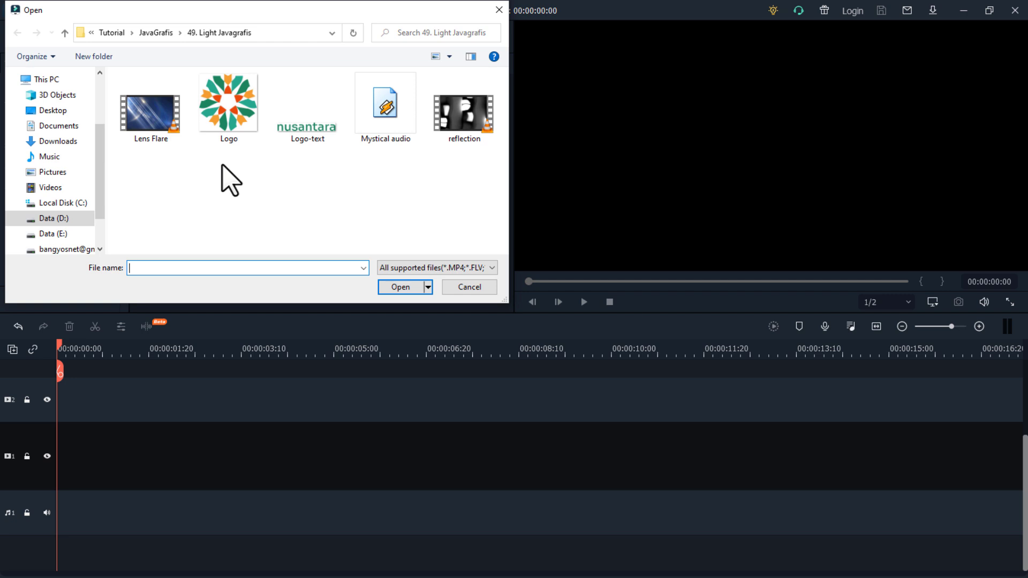
pyautogui.moveTo(159, 173); pyautogui.dragTo(463, 103)
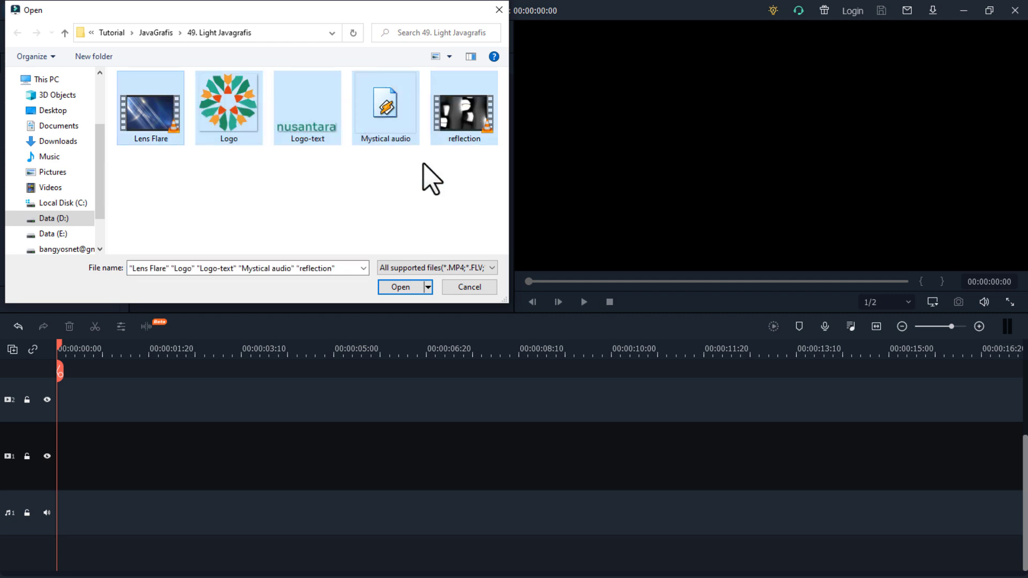
pyautogui.click(401, 287)
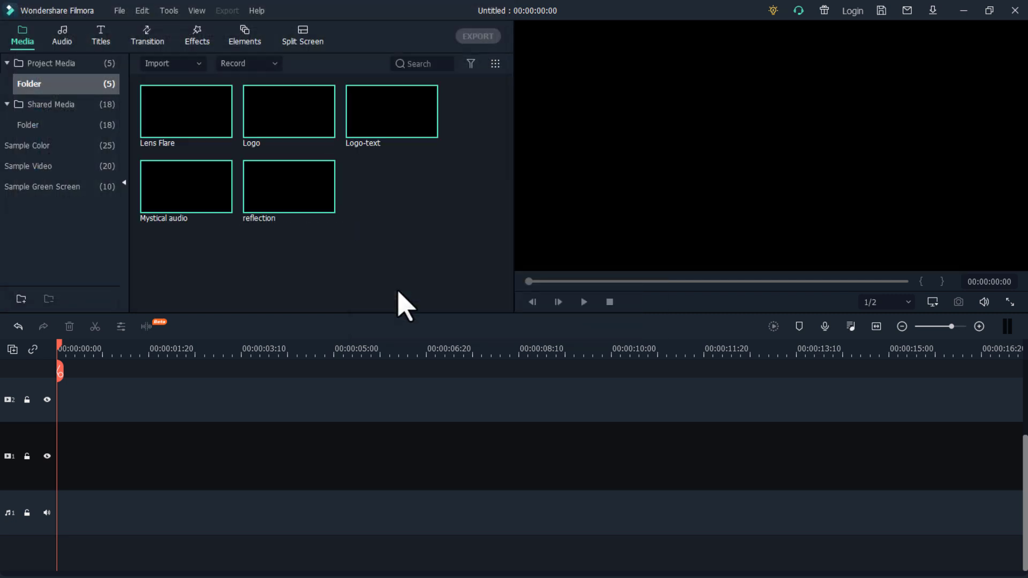
pyautogui.click(417, 268)
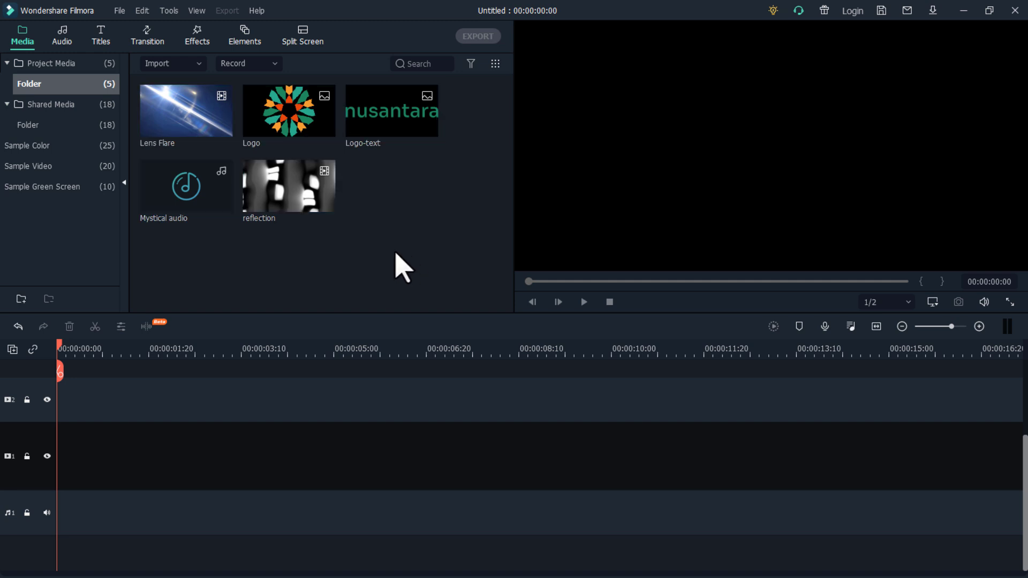
# Place the Black sample color at the start of video track 1 and extend its clip to 10 seconds
pyautogui.click(46, 150)
pyautogui.scroll(-5, 308, 181)
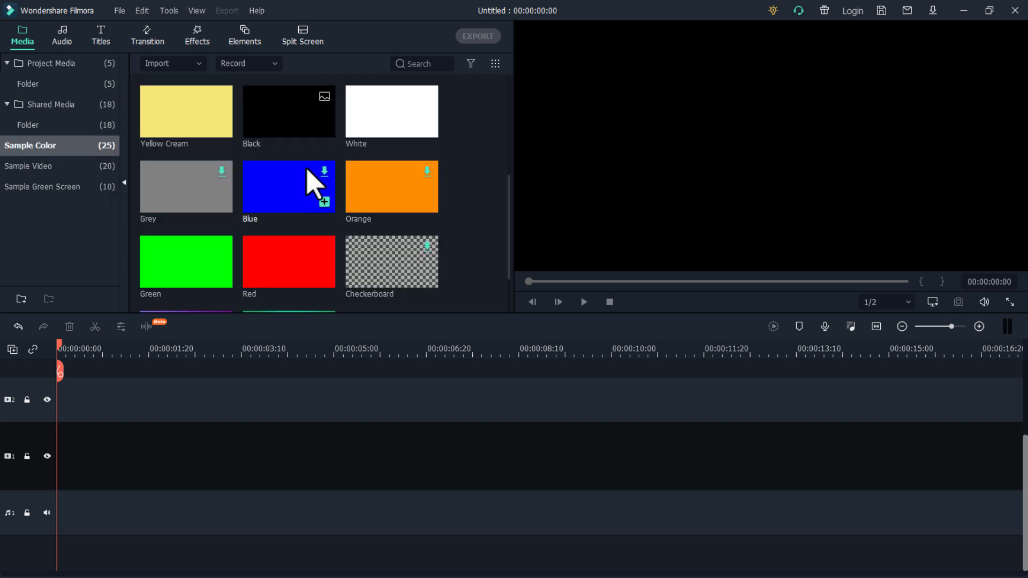
pyautogui.scroll(3, 315, 185)
pyautogui.moveTo(287, 270); pyautogui.dragTo(55, 461)
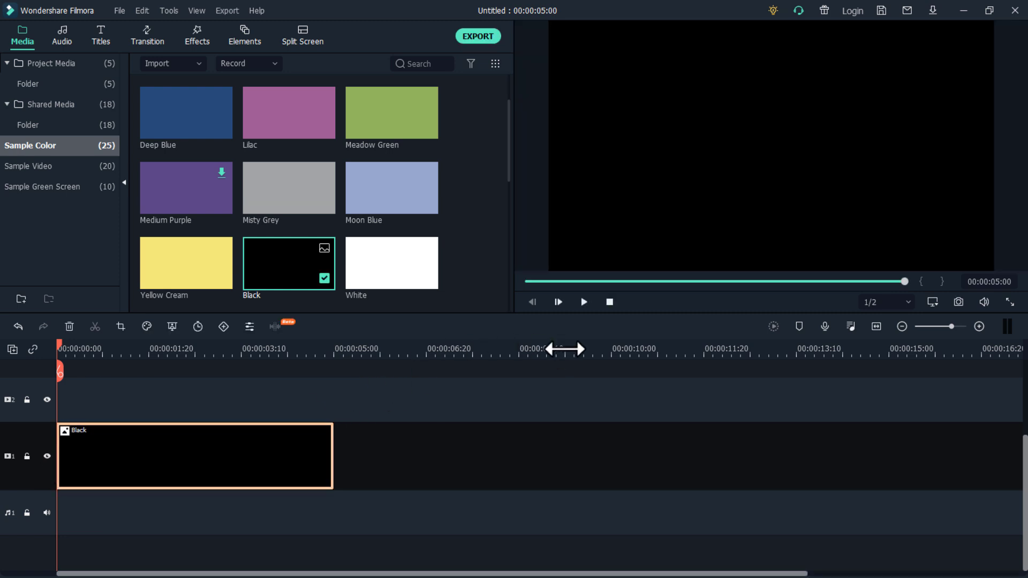
pyautogui.click(608, 353)
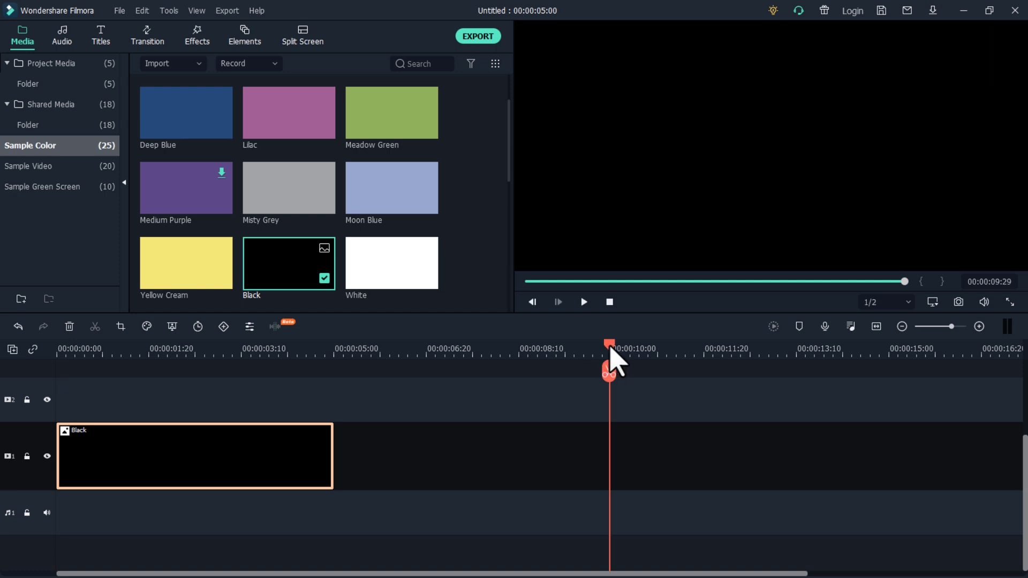
pyautogui.moveTo(333, 453); pyautogui.dragTo(610, 431)
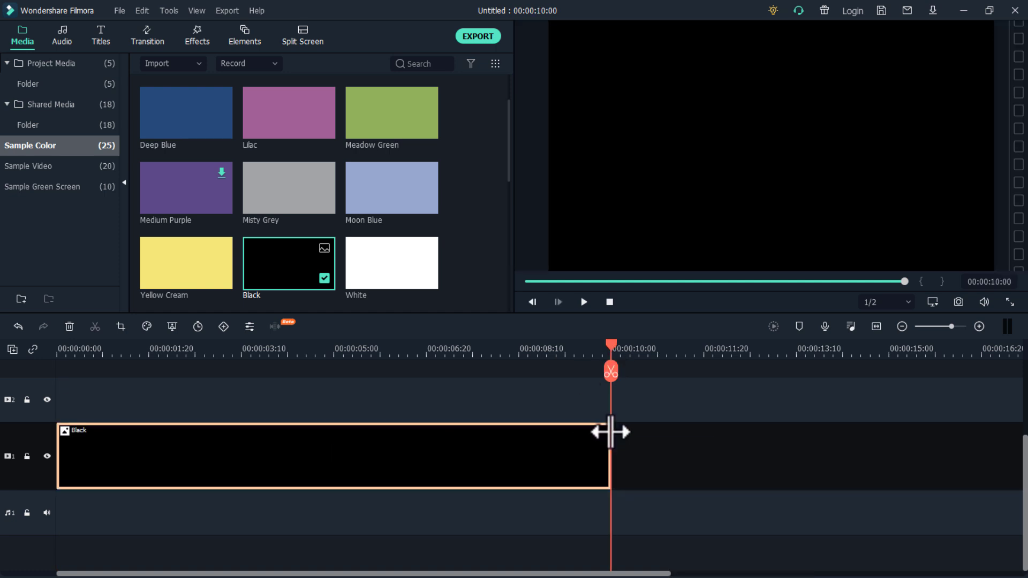
pyautogui.click(578, 403)
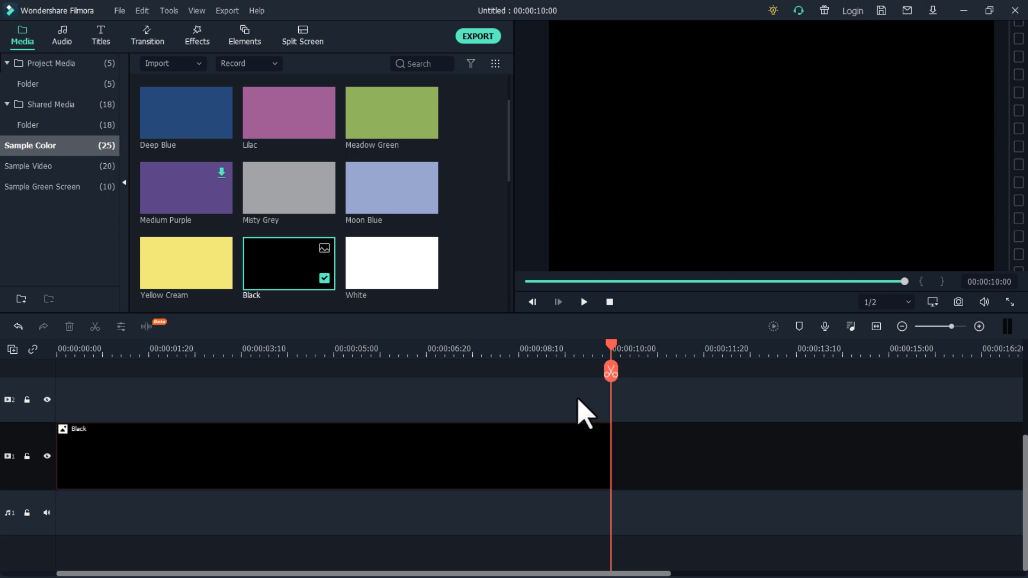
# Place the Logo image at the start of video track 2 and extend it to 10 seconds, matching the black clip
pyautogui.click(33, 84)
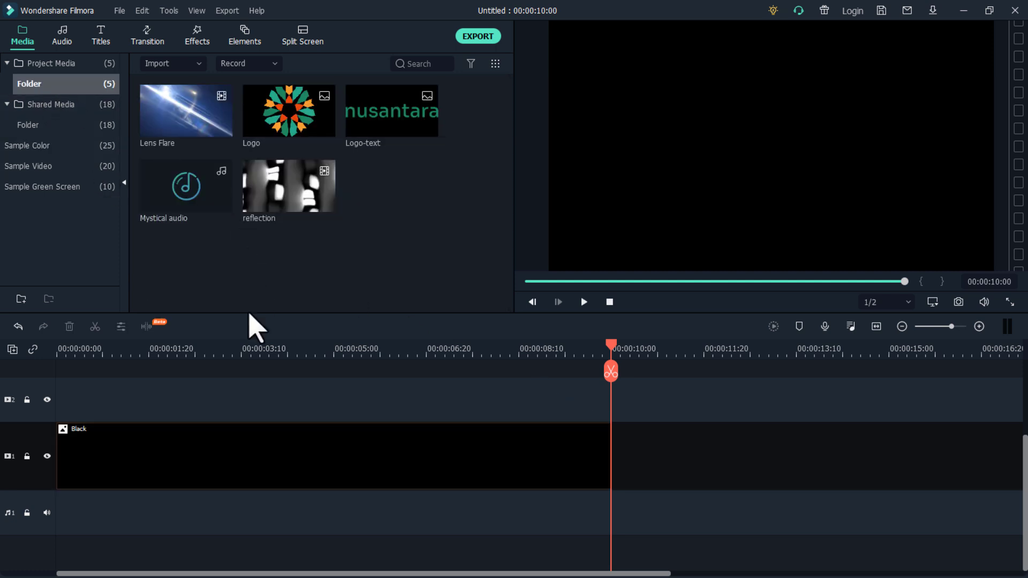
pyautogui.moveTo(289, 134); pyautogui.dragTo(57, 420)
pyautogui.moveTo(333, 395); pyautogui.dragTo(611, 400)
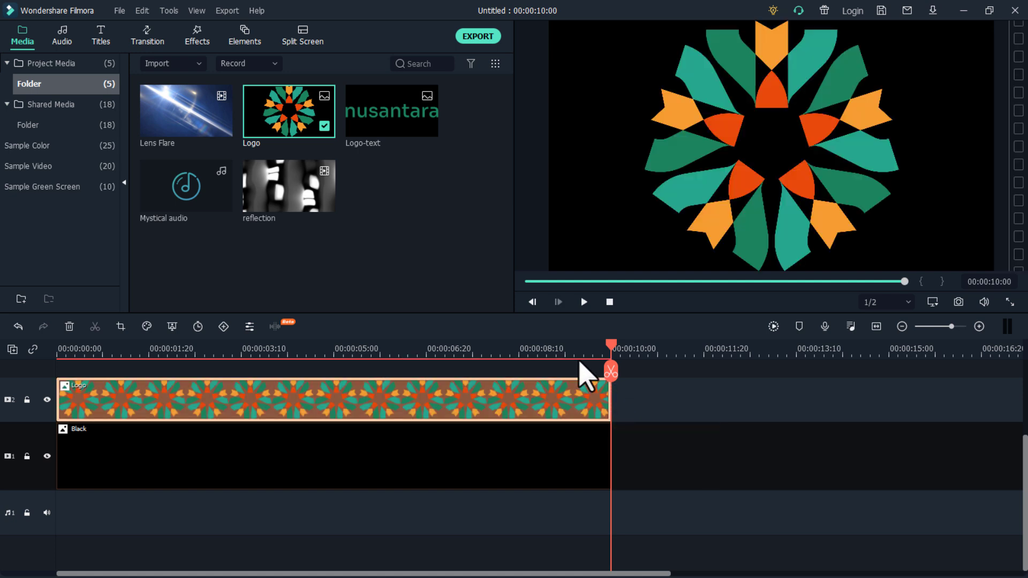
# Scale the logo down to about 64% and center it in the frame
pyautogui.click(563, 344)
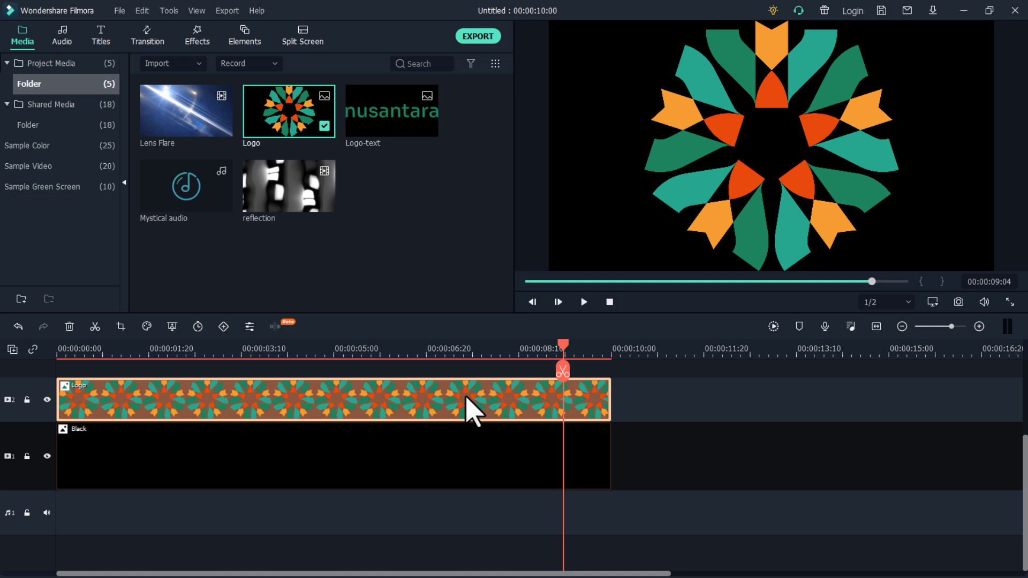
pyautogui.doubleClick(471, 412)
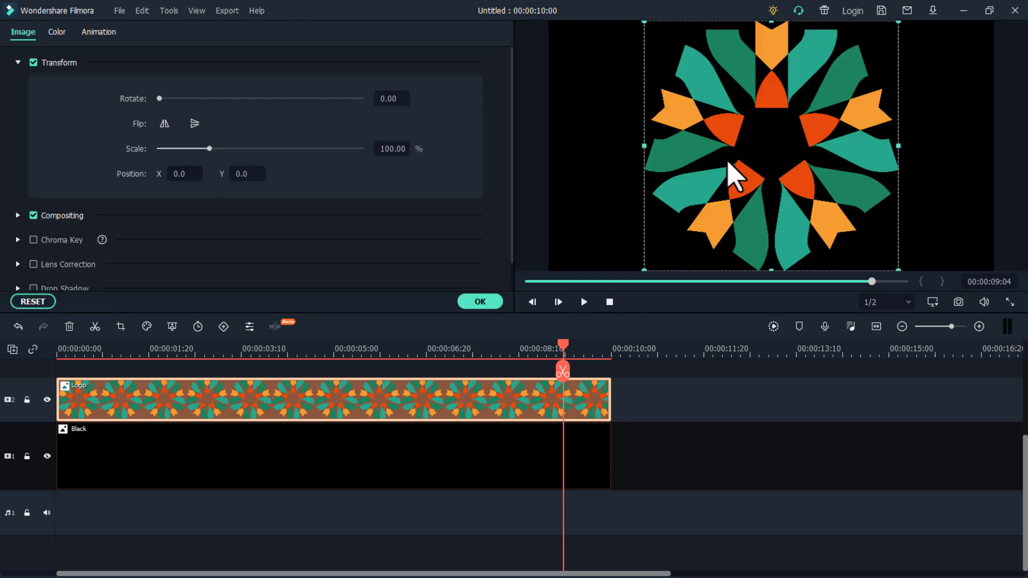
pyautogui.moveTo(645, 269); pyautogui.dragTo(740, 179)
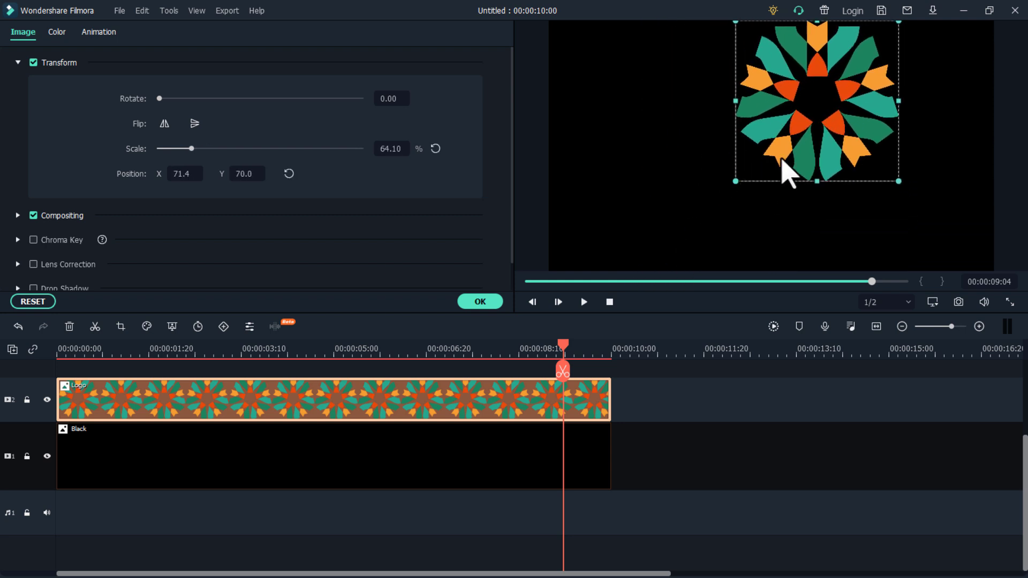
pyautogui.moveTo(809, 154); pyautogui.dragTo(753, 209)
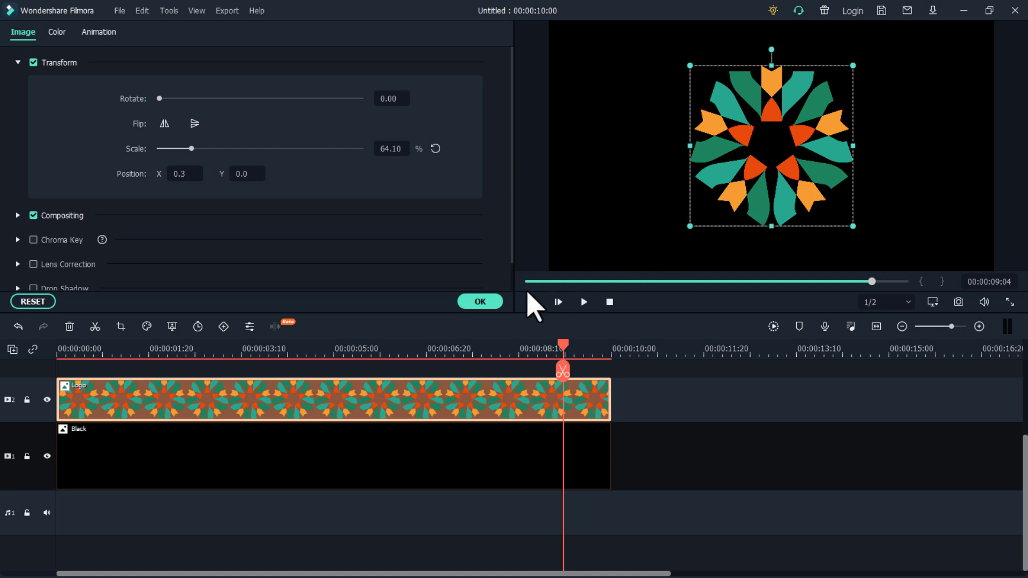
pyautogui.click(480, 302)
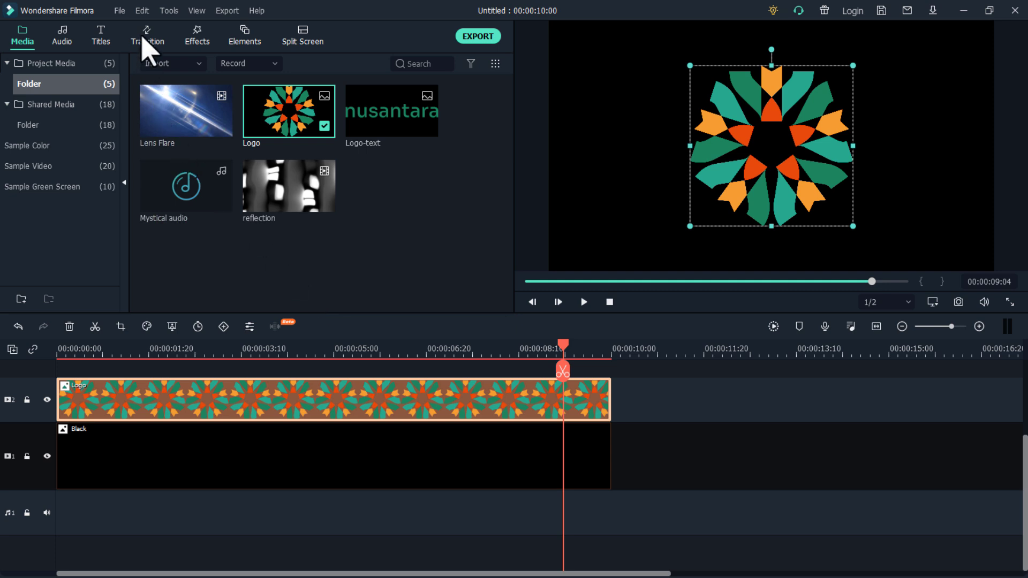
# Apply the Warp Zoom 6 transition to the start of the logo clip and play it back from the beginning
pyautogui.click(145, 38)
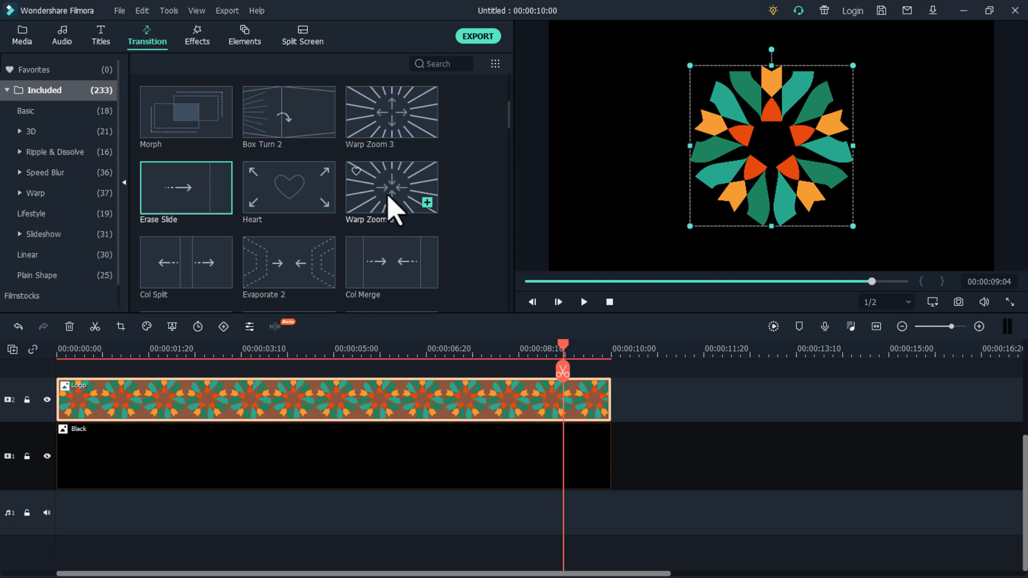
pyautogui.moveTo(389, 197); pyautogui.dragTo(81, 409)
pyautogui.moveTo(564, 345); pyautogui.dragTo(38, 402)
pyautogui.click(583, 302)
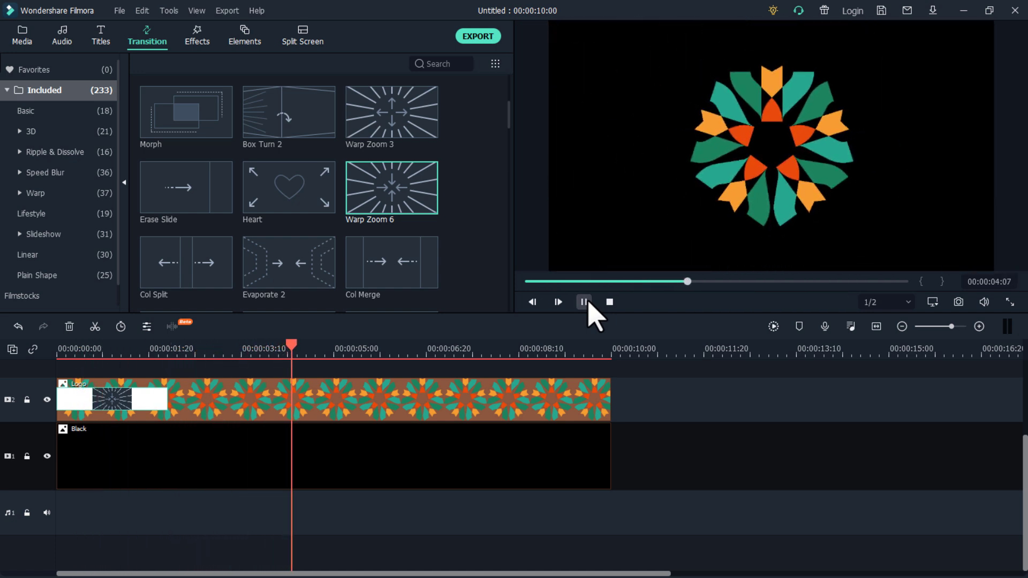
pyautogui.click(585, 302)
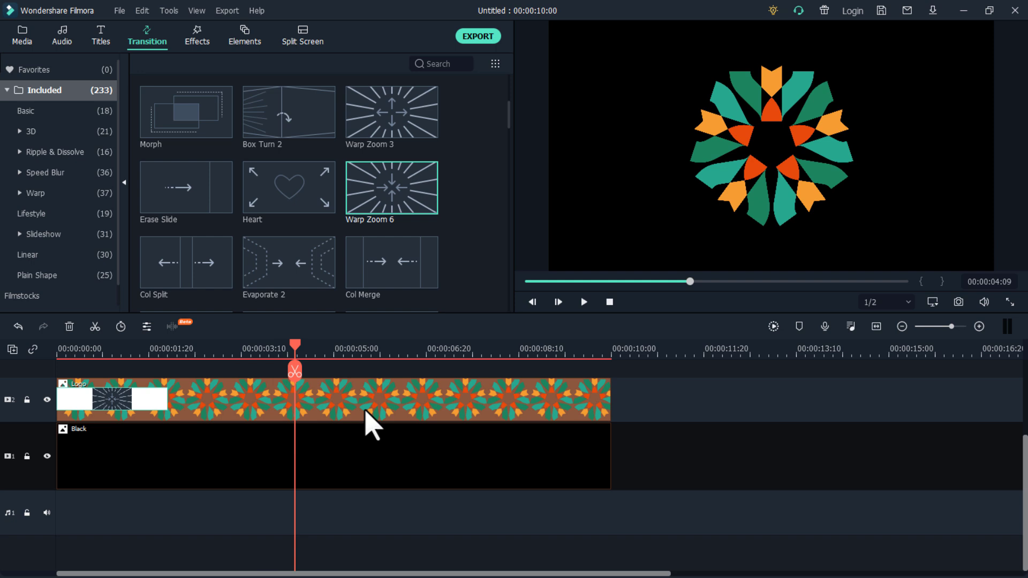
# Split the logo clip on video track 2 at 00:00:05:00
pyautogui.moveTo(295, 345); pyautogui.dragTo(334, 346)
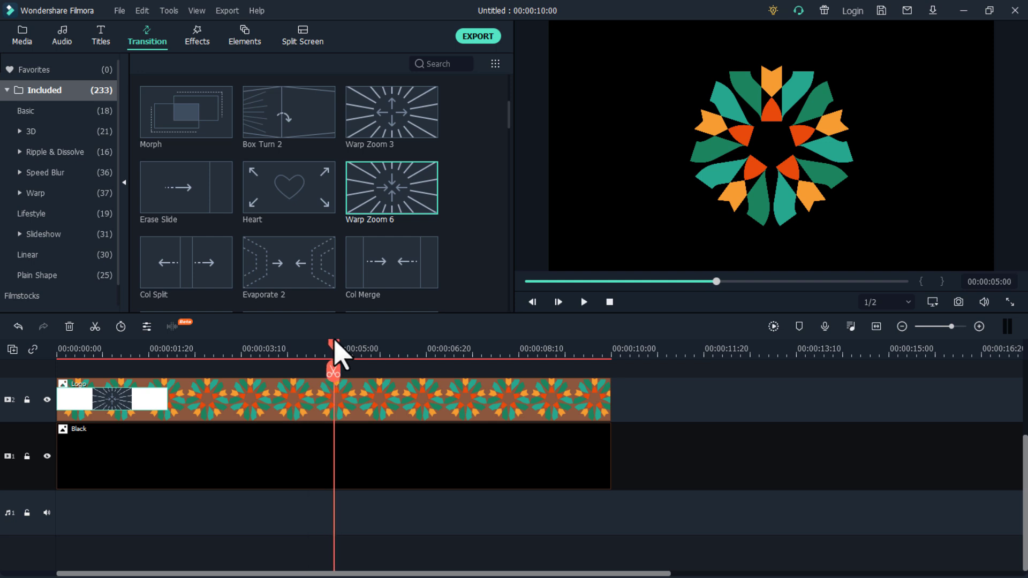
pyautogui.click(380, 413)
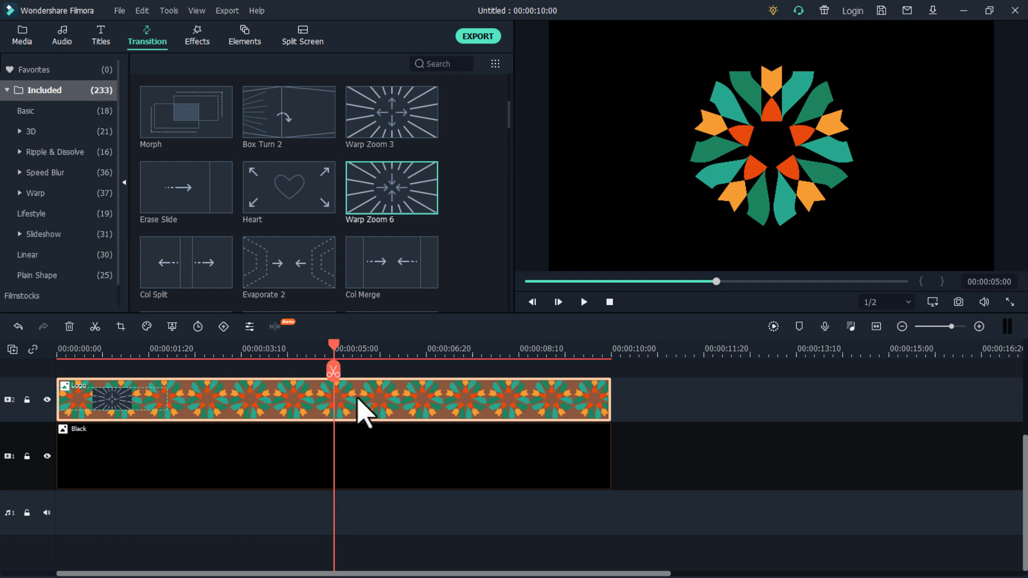
pyautogui.rightClick(357, 405)
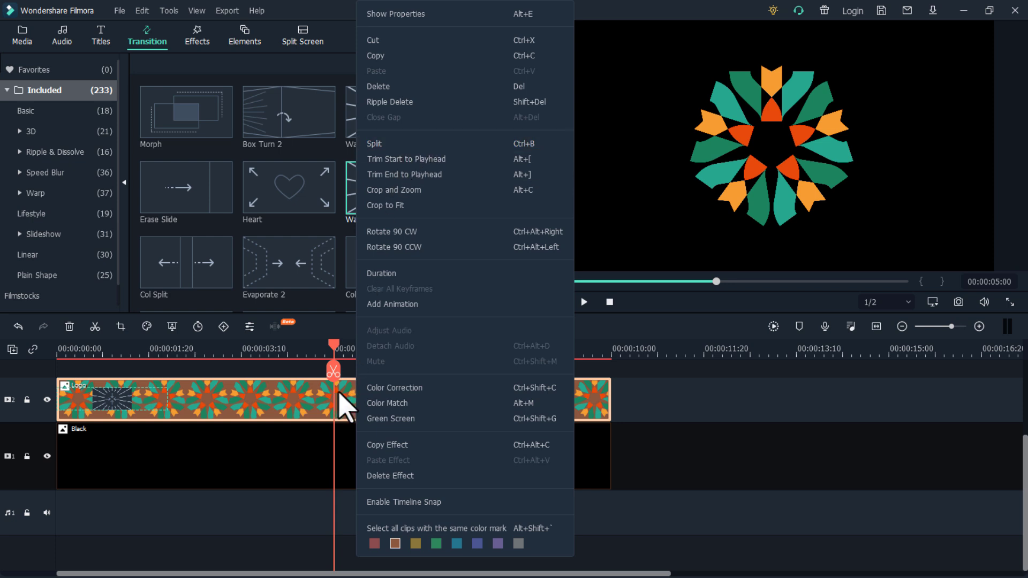
pyautogui.click(344, 418)
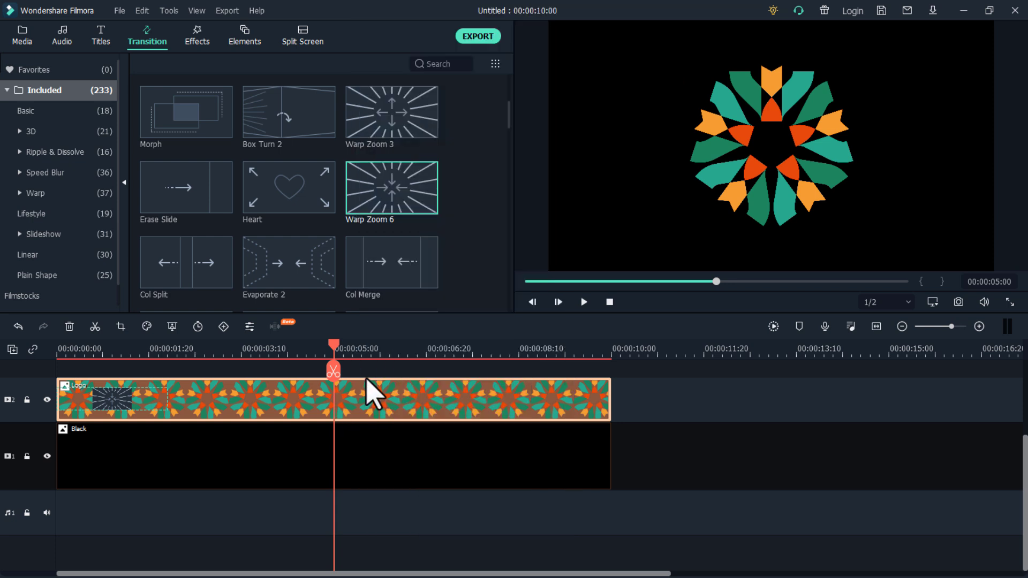
pyautogui.hotkey('ctrl', 'b')
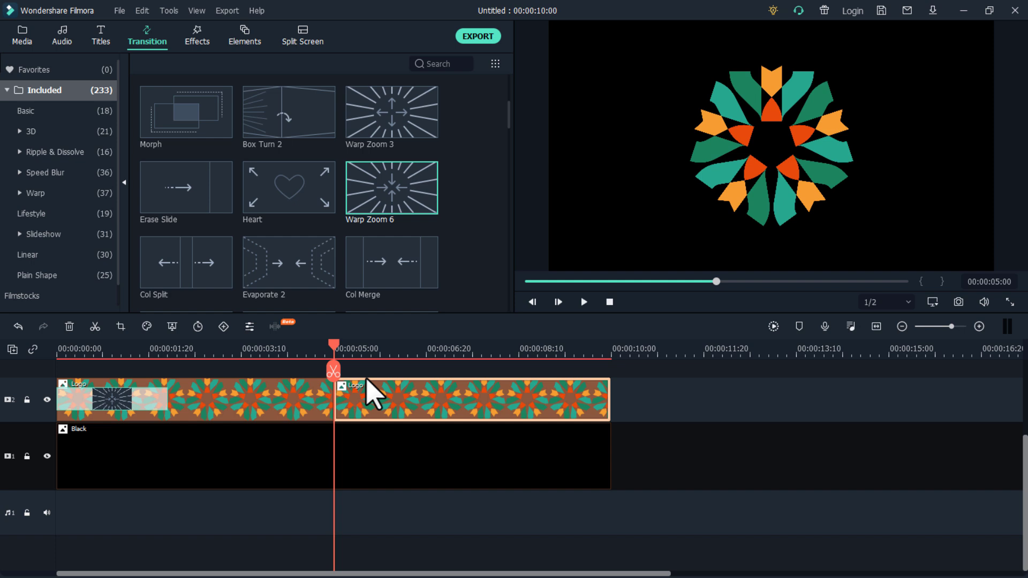
# Apply the Warp Zoom 6 transition to the start of the second logo clip
pyautogui.click(378, 367)
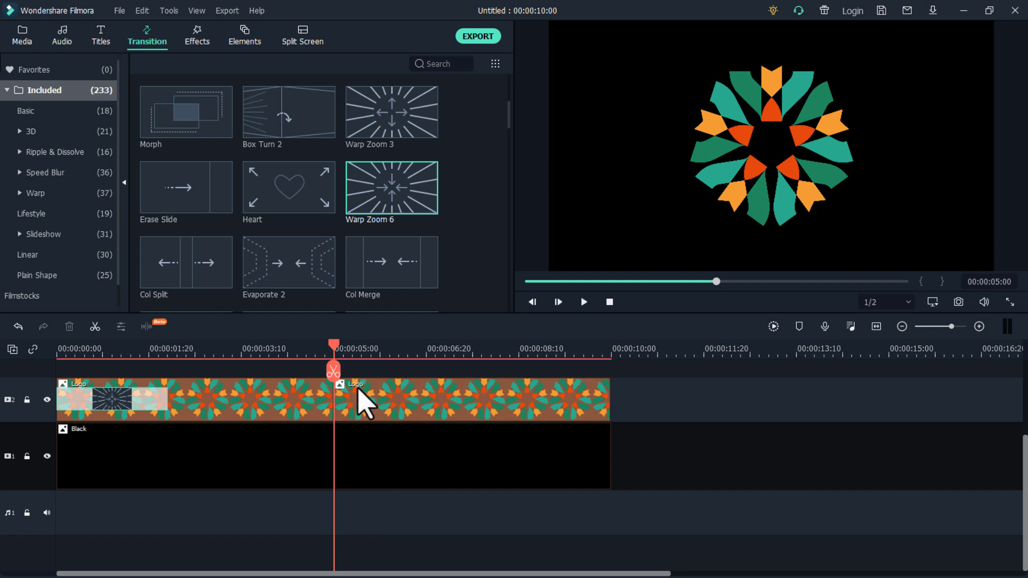
pyautogui.moveTo(394, 213)
pyautogui.moveTo(395, 213); pyautogui.dragTo(349, 385)
# Shrink the image of the second logo clip further, keeping it horizontally centered in the upper part of the frame
pyautogui.moveTo(334, 348); pyautogui.dragTo(430, 348)
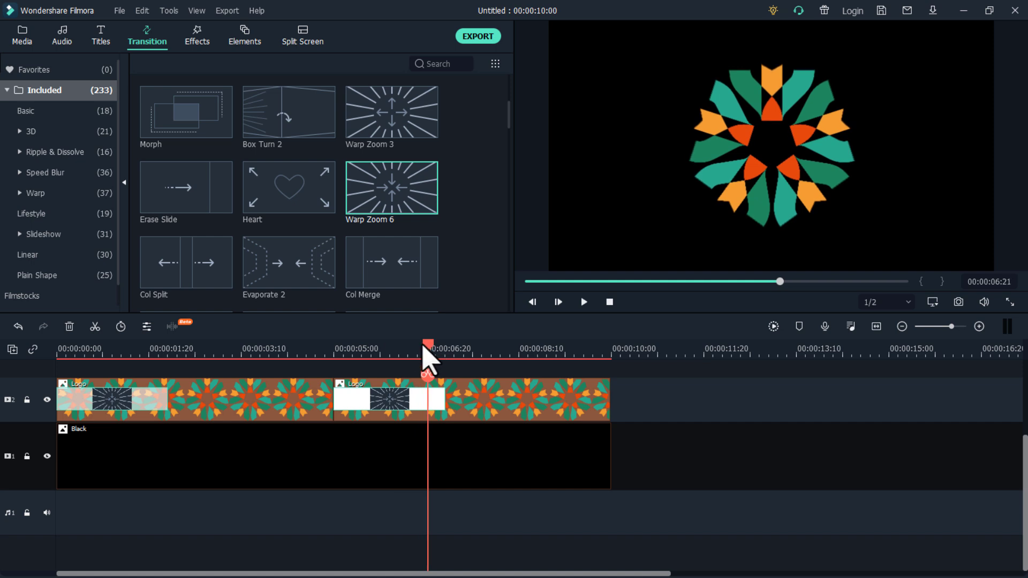
pyautogui.doubleClick(529, 414)
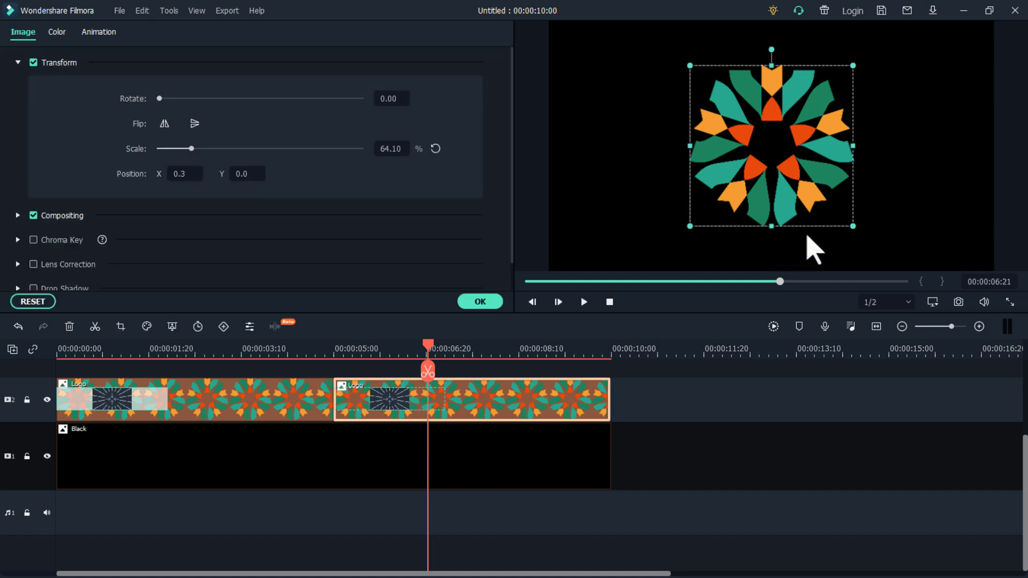
pyautogui.moveTo(853, 226); pyautogui.dragTo(783, 156)
pyautogui.click(487, 305)
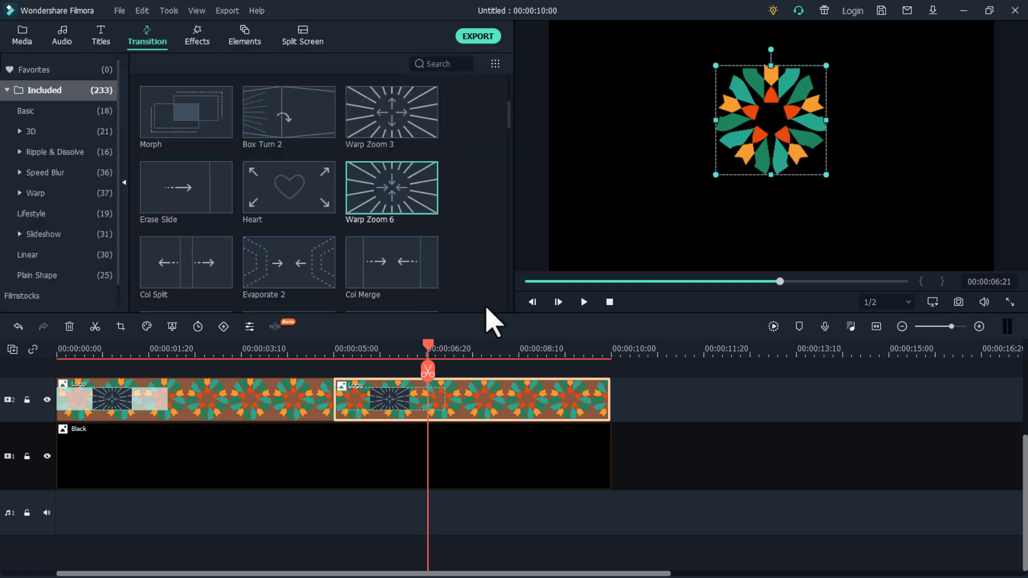
# Place the Logo-text image on video track 3 above the second logo clip, starting at 5 seconds
pyautogui.click(22, 37)
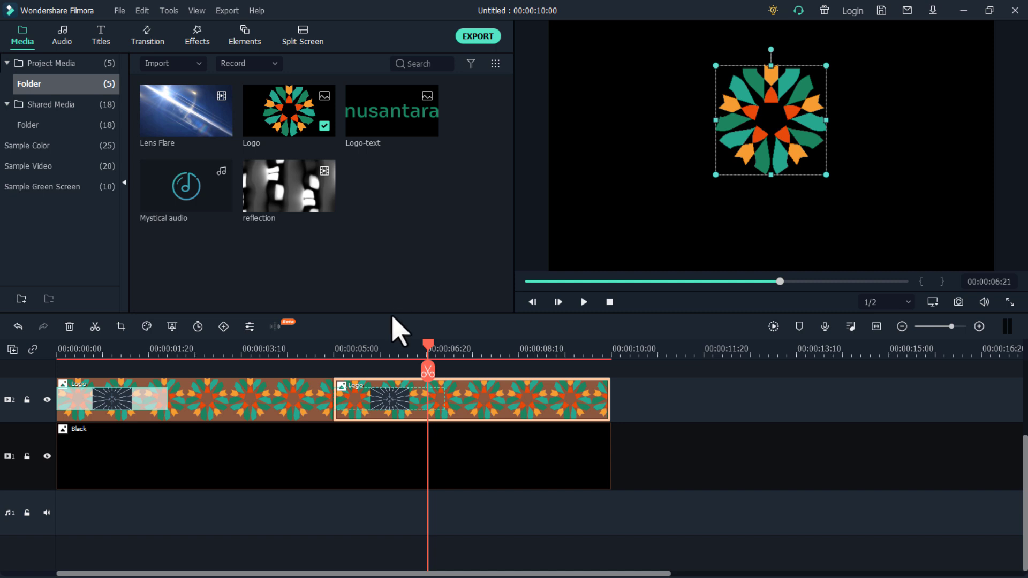
pyautogui.scroll(1, 380, 395)
pyautogui.moveTo(374, 143); pyautogui.dragTo(333, 401)
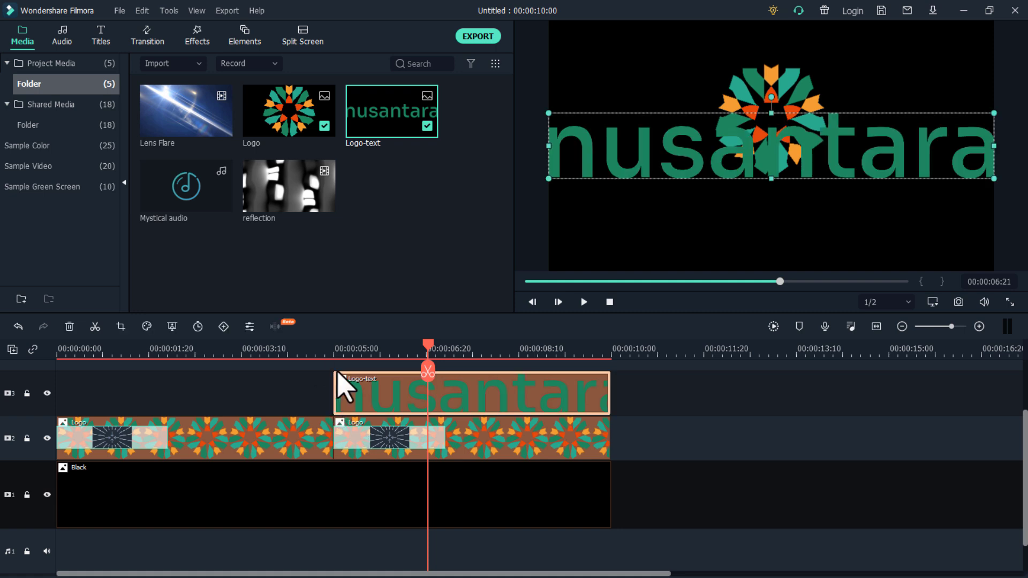
# Scale down the nusantara text and center it directly beneath the logo in the frame
pyautogui.moveTo(987, 174); pyautogui.dragTo(764, 197)
pyautogui.moveTo(664, 208); pyautogui.dragTo(740, 207)
pyautogui.moveTo(740, 207); pyautogui.dragTo(742, 194)
pyautogui.click(685, 434)
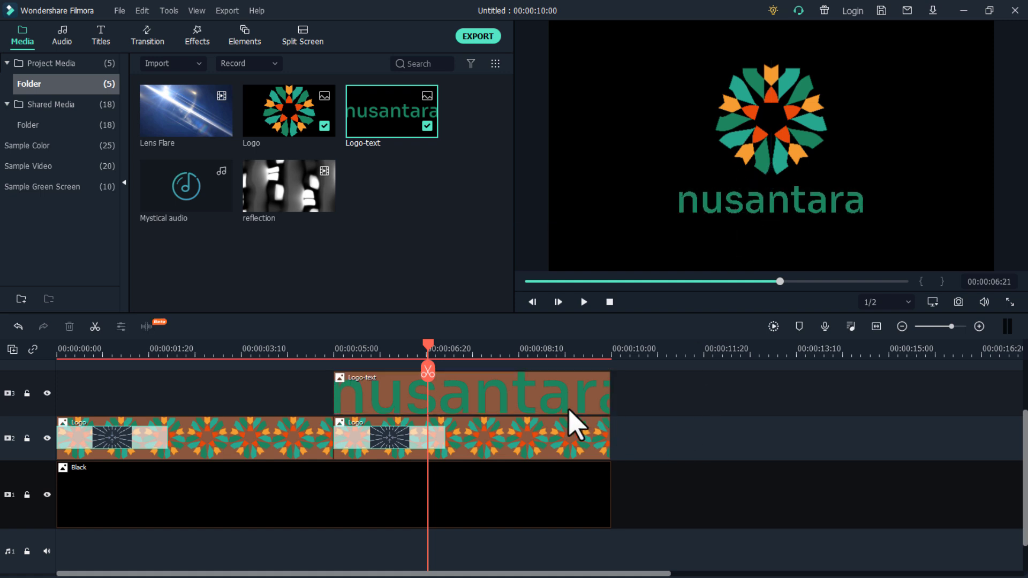
# Apply the Erase Slide transition to the start of the Logo-text clip and check it by scrubbing from about 5 seconds
pyautogui.click(484, 396)
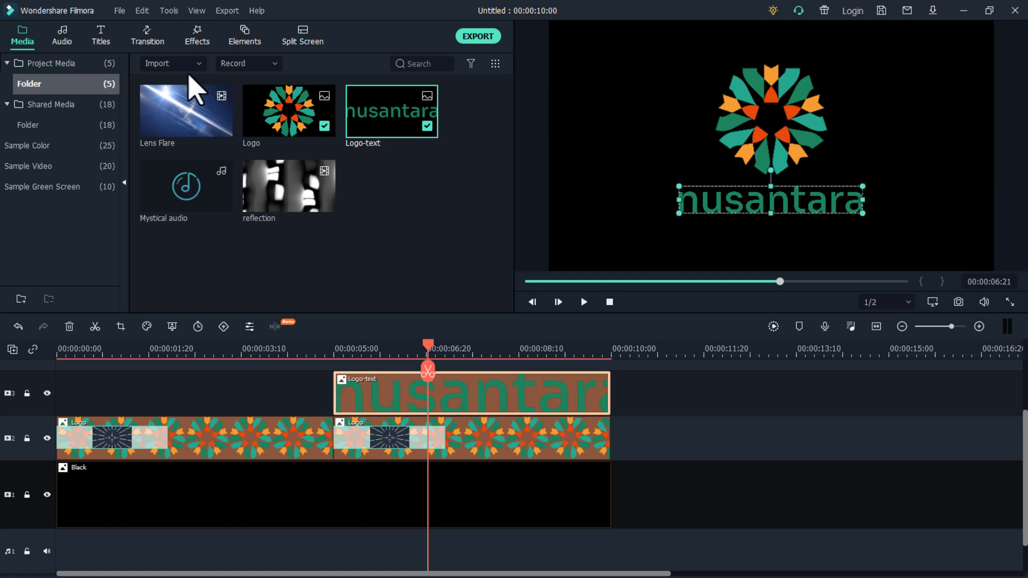
pyautogui.click(153, 40)
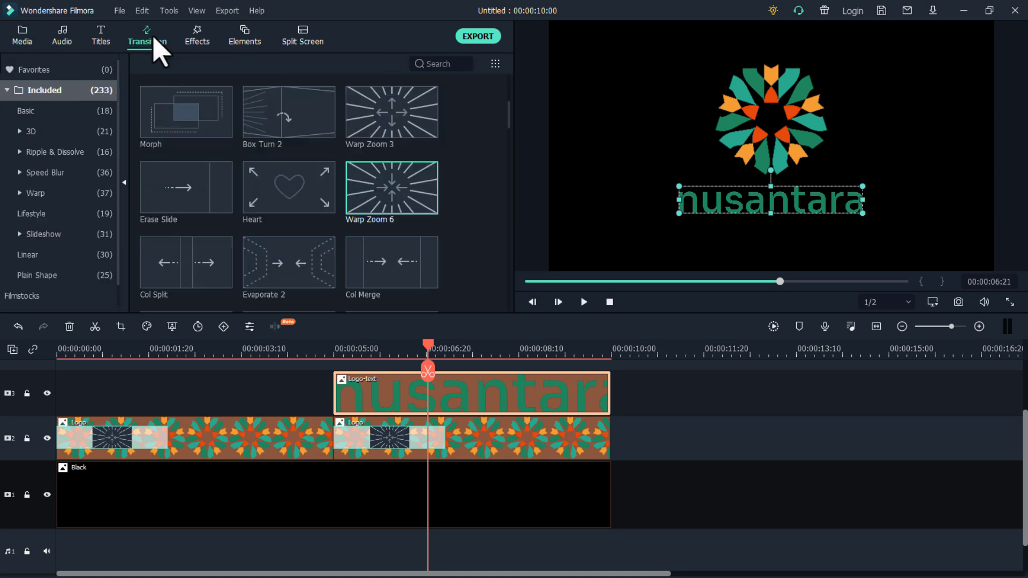
pyautogui.scroll(-3, 271, 243)
pyautogui.scroll(-3, 274, 245)
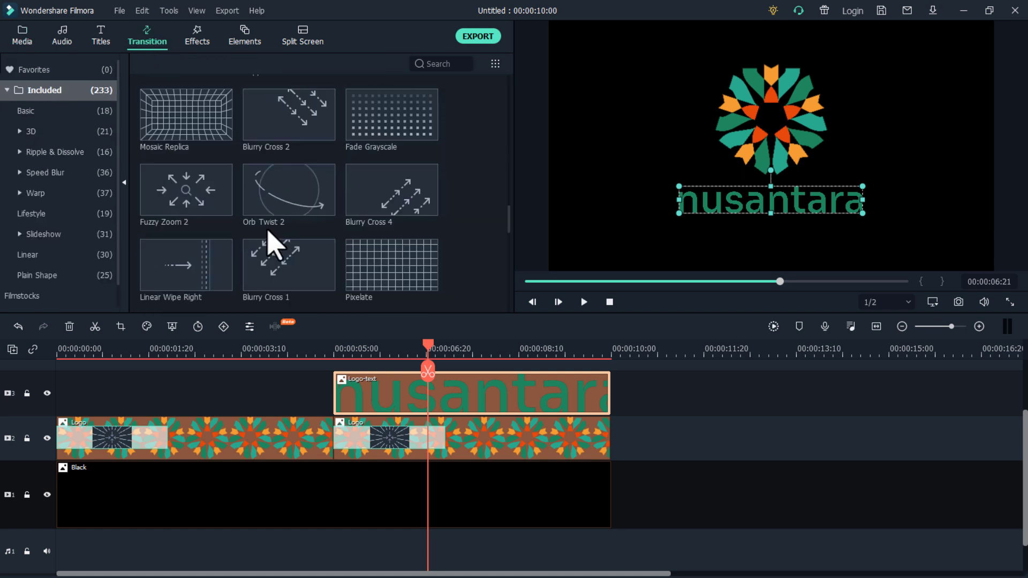
pyautogui.scroll(6, 271, 245)
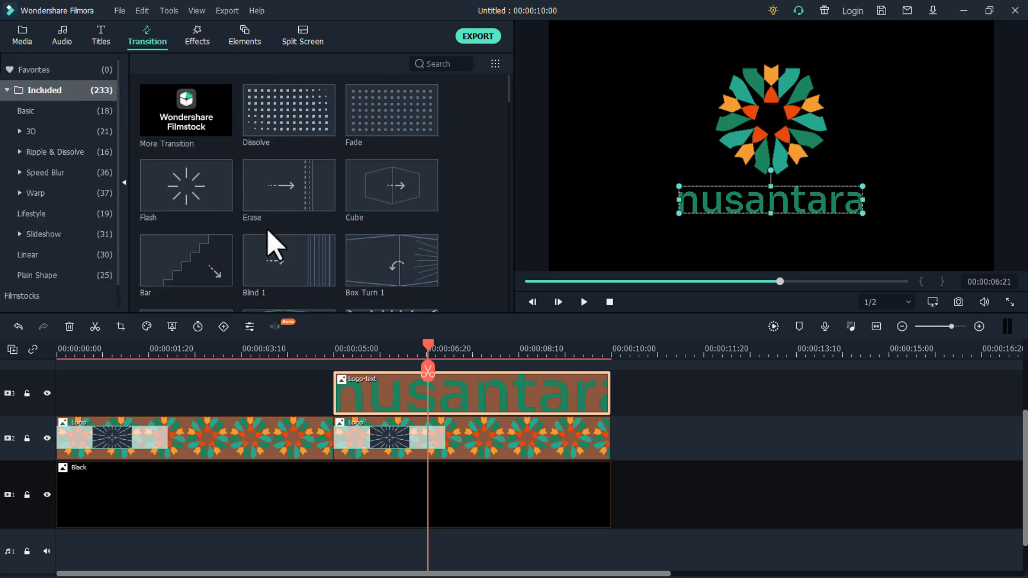
pyautogui.scroll(-3, 273, 245)
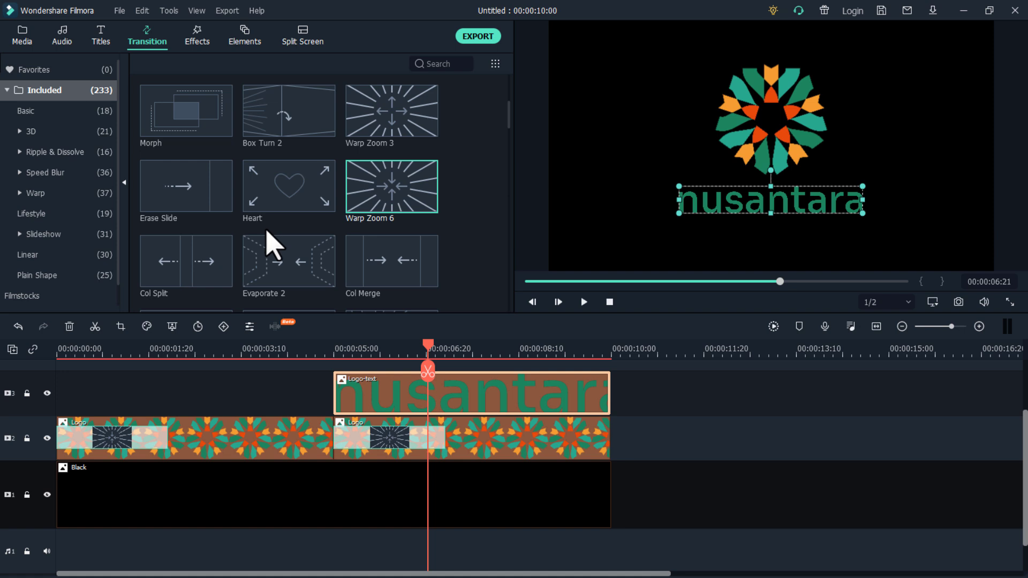
pyautogui.moveTo(191, 201)
pyautogui.mouseDown()
pyautogui.moveTo(344, 338)
pyautogui.moveTo(374, 413)
pyautogui.mouseUp()
pyautogui.click(328, 347)
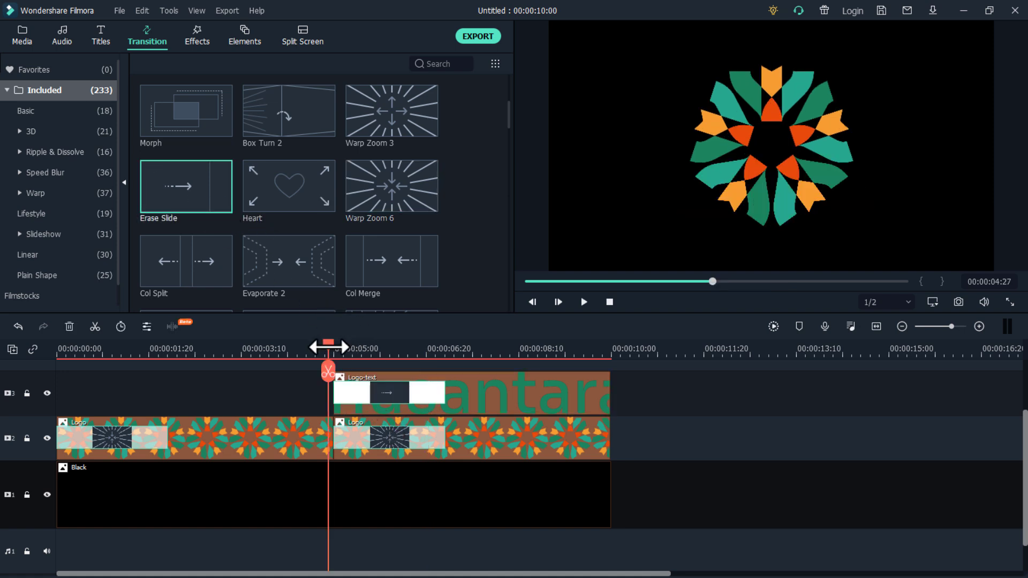
pyautogui.moveTo(328, 348); pyautogui.dragTo(406, 352)
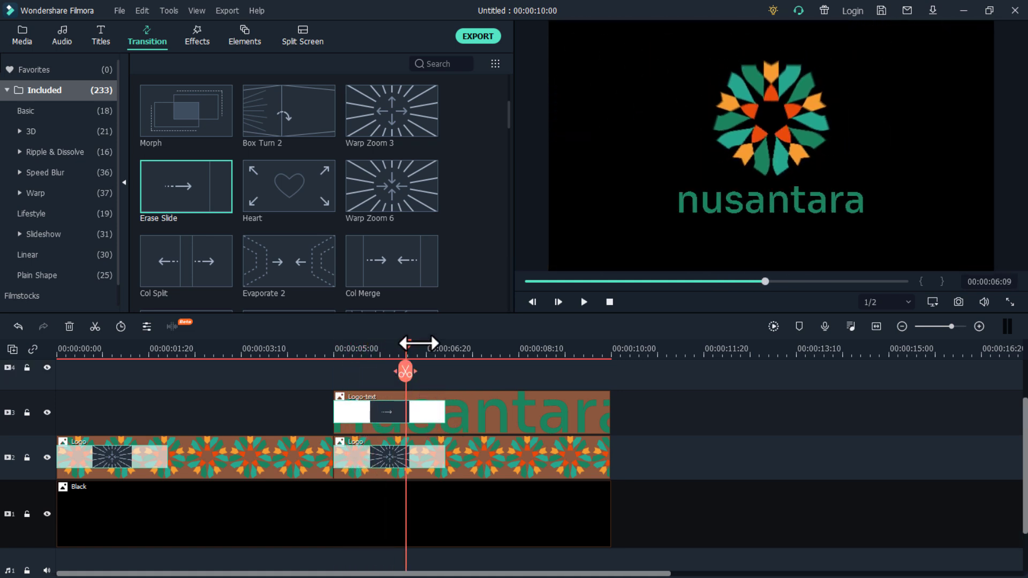
# Swap the layers so the second logo clip sits on video track 3 and the Logo-text clip on track 2, both starting at 5 seconds
pyautogui.moveTo(407, 358)
pyautogui.mouseDown()
pyautogui.moveTo(380, 360)
pyautogui.moveTo(400, 360)
pyautogui.mouseUp()
pyautogui.moveTo(462, 441); pyautogui.dragTo(464, 384)
pyautogui.moveTo(551, 426); pyautogui.dragTo(536, 443)
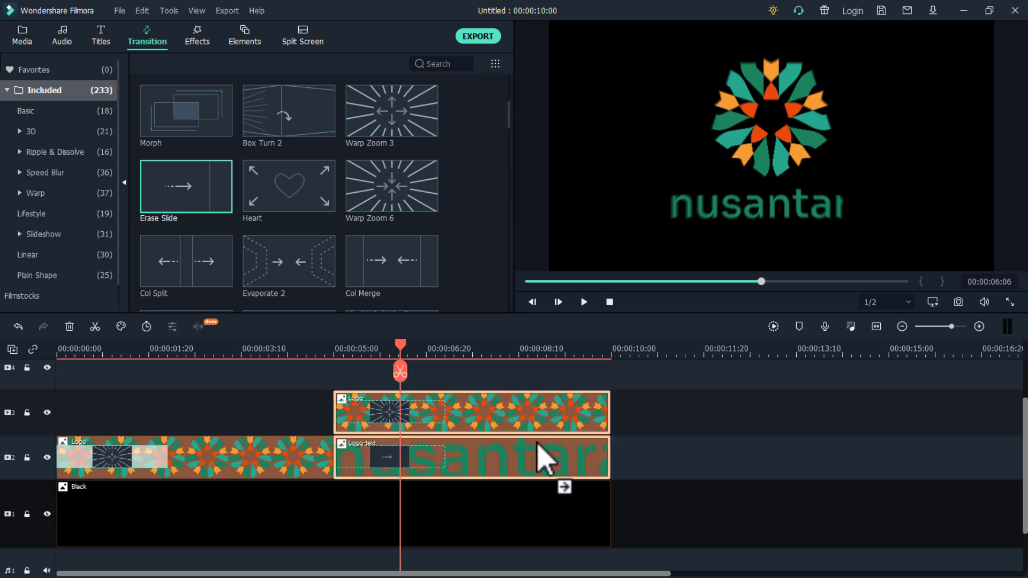
# Preview the text reveal and play the intro from the beginning to check the logo and text transitions
pyautogui.moveTo(324, 350); pyautogui.dragTo(413, 363)
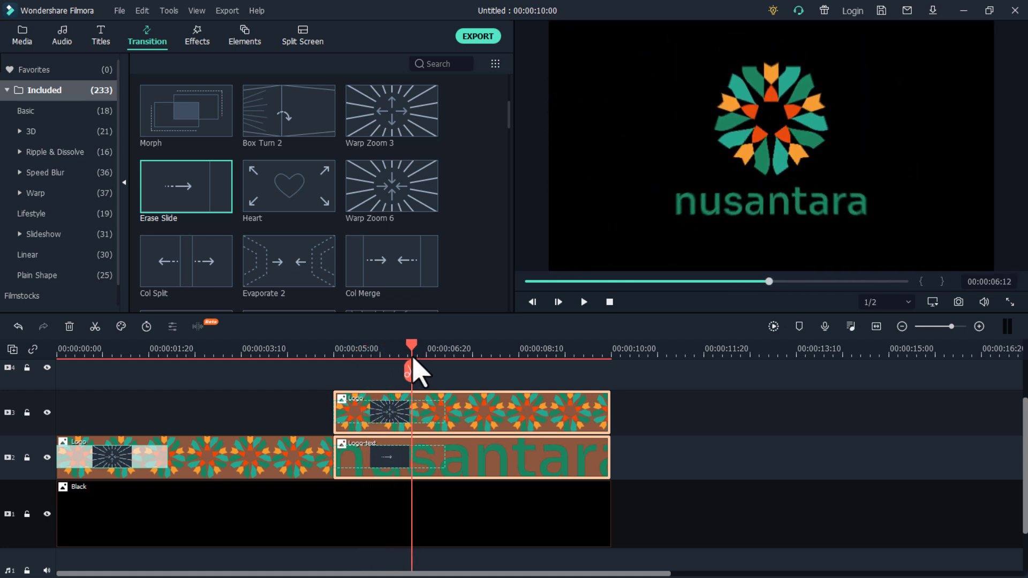
pyautogui.click(609, 302)
pyautogui.click(583, 302)
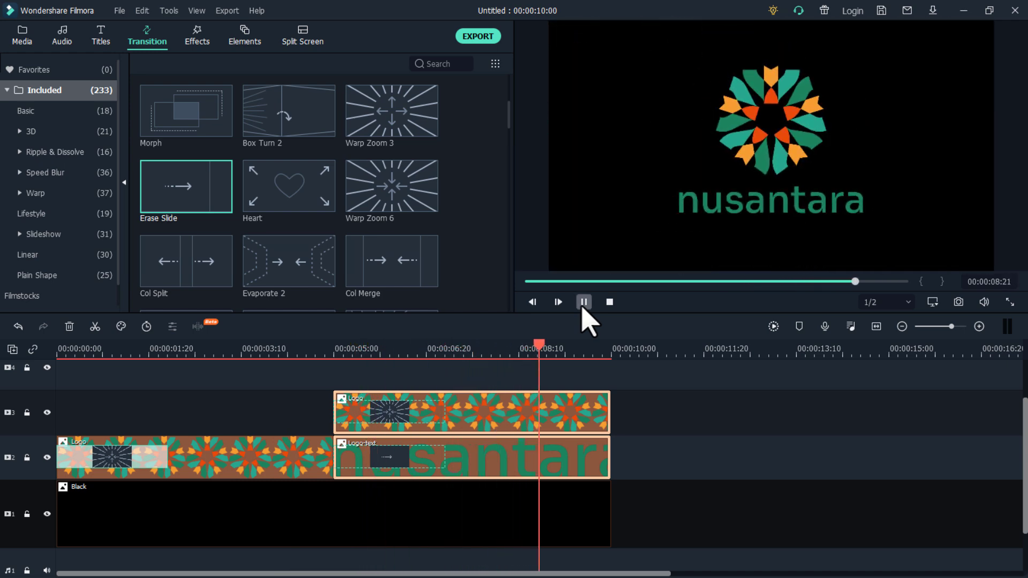
pyautogui.click(583, 303)
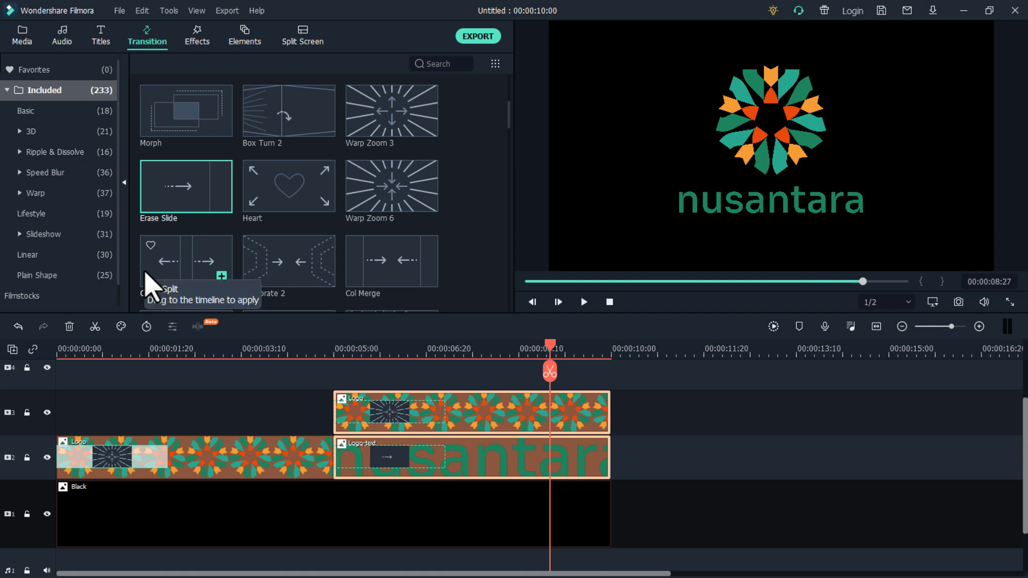
# Place the reflection video on track 4 from the timeline start and slow it to 0.92x so it ends at 10 seconds
pyautogui.click(22, 38)
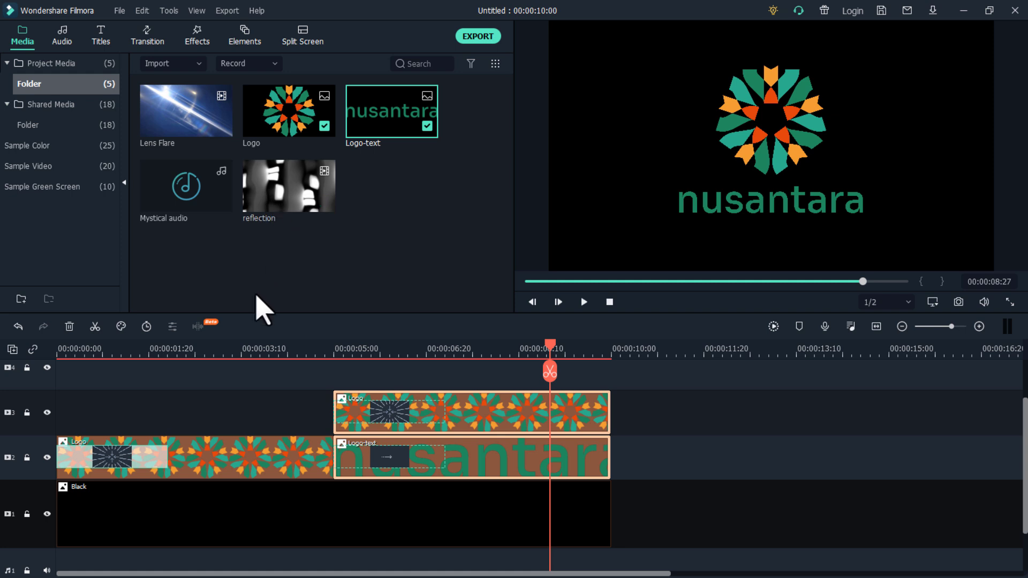
pyautogui.moveTo(277, 225); pyautogui.dragTo(55, 381)
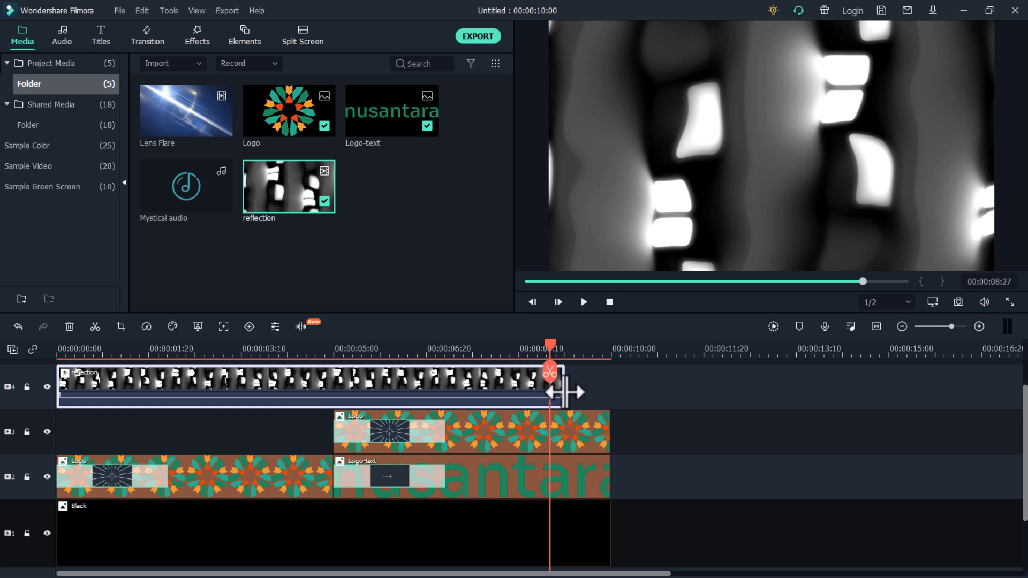
pyautogui.scroll(1, 506, 395)
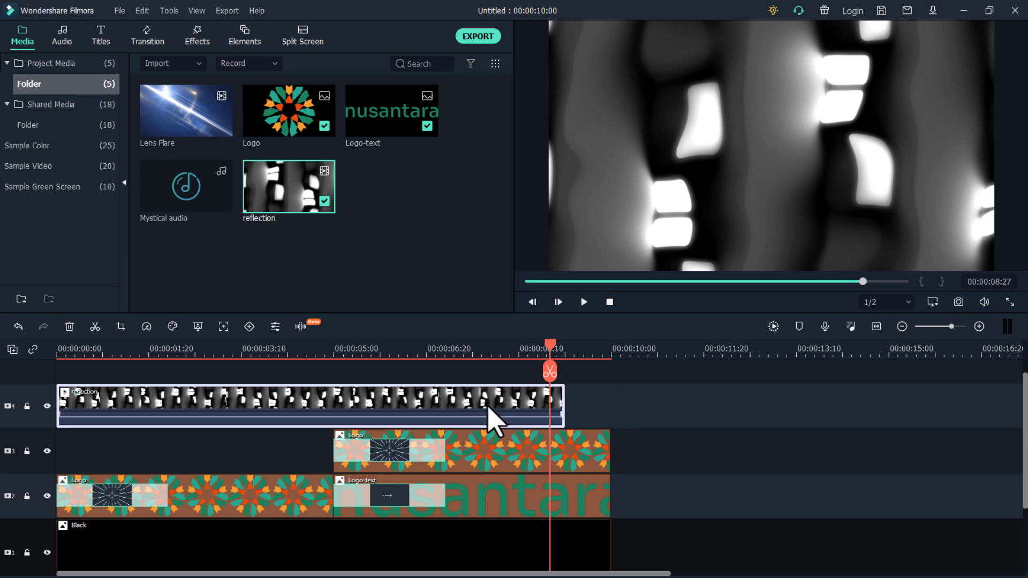
pyautogui.rightClick(469, 413)
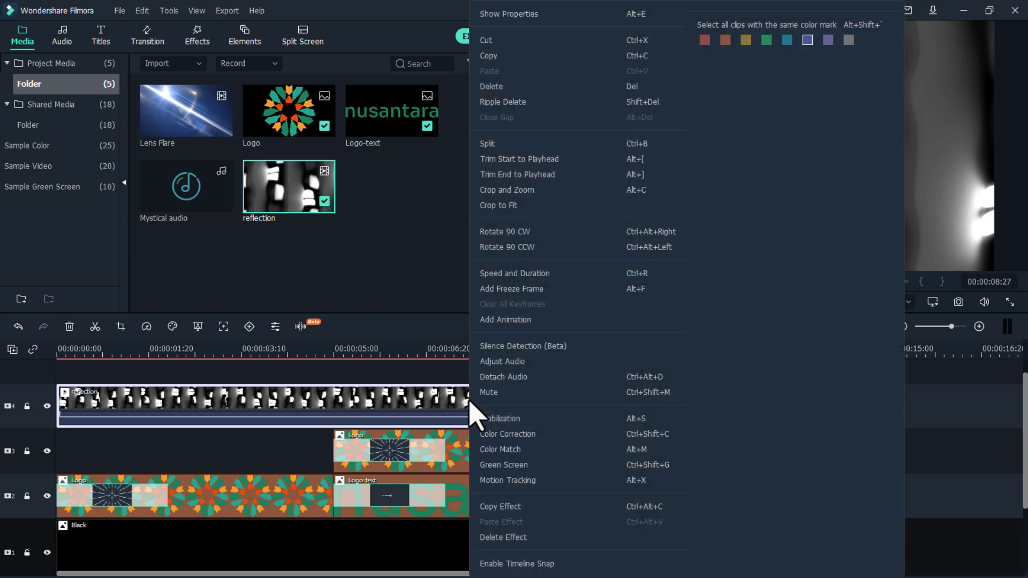
pyautogui.click(513, 274)
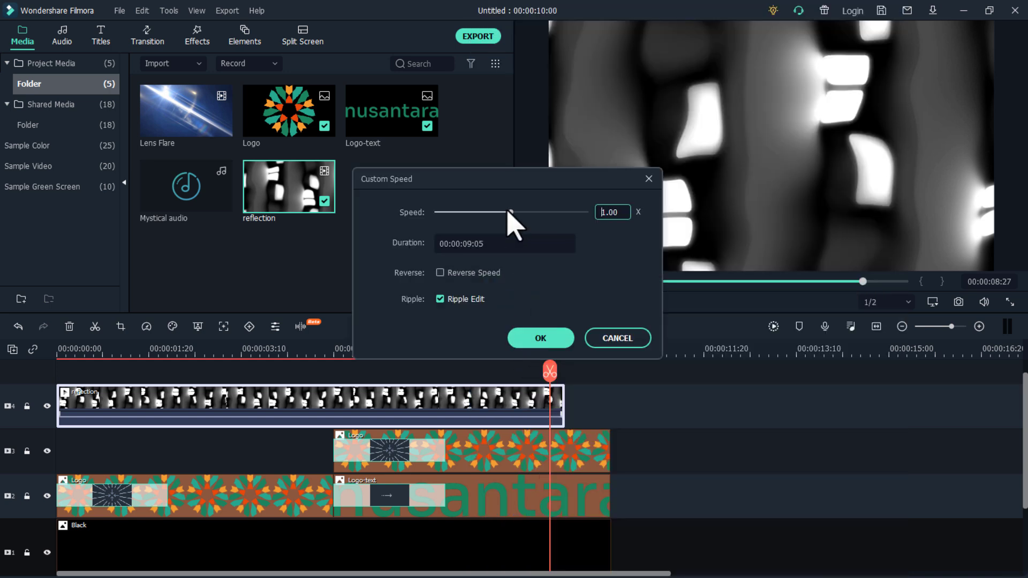
pyautogui.click(538, 339)
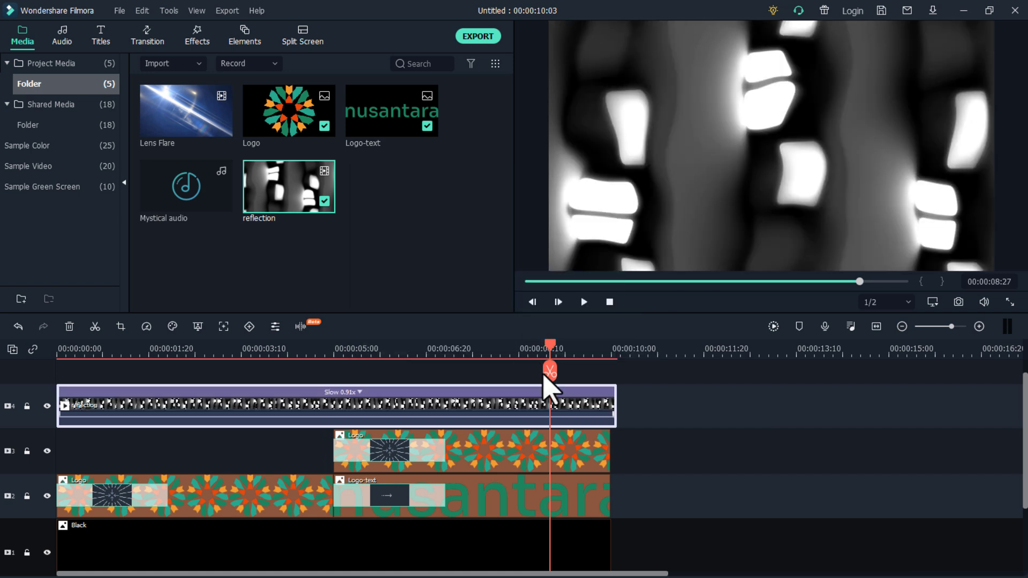
pyautogui.moveTo(609, 390); pyautogui.dragTo(610, 391)
pyautogui.click(642, 430)
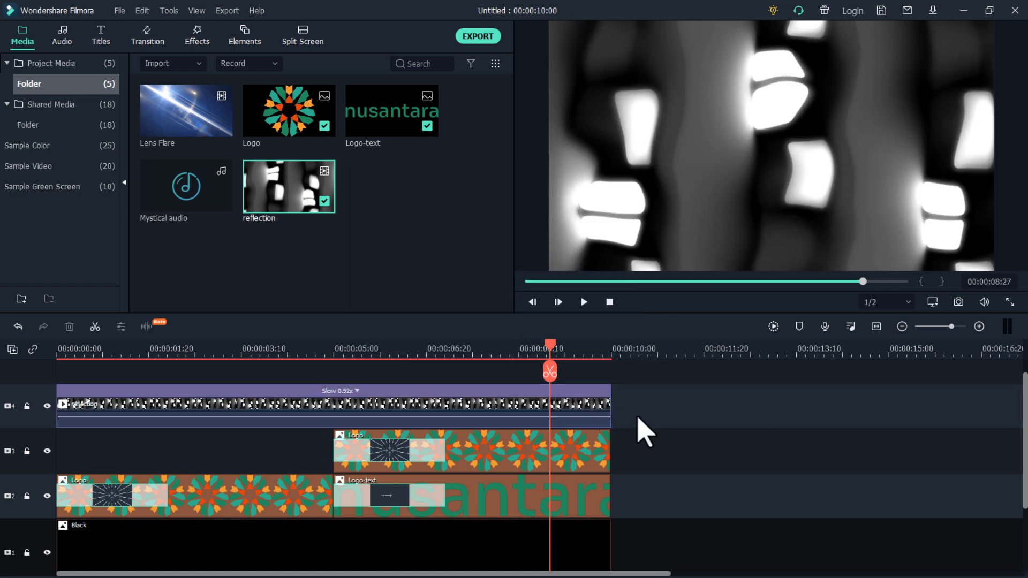
# Set the reflection clip's blending mode to Soft Light and play the intro from the beginning to check the shine
pyautogui.moveTo(553, 346); pyautogui.dragTo(603, 347)
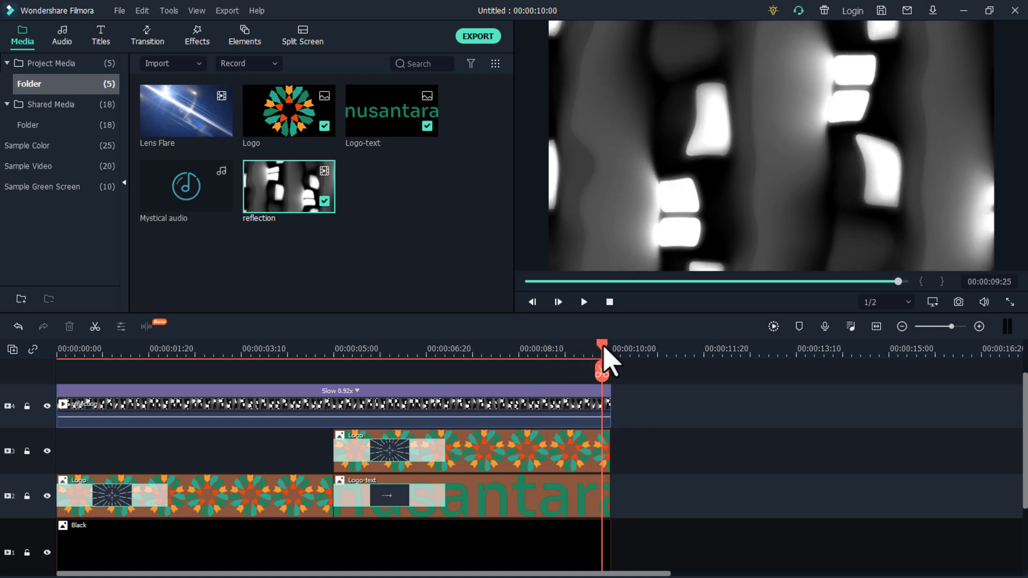
pyautogui.click(476, 406)
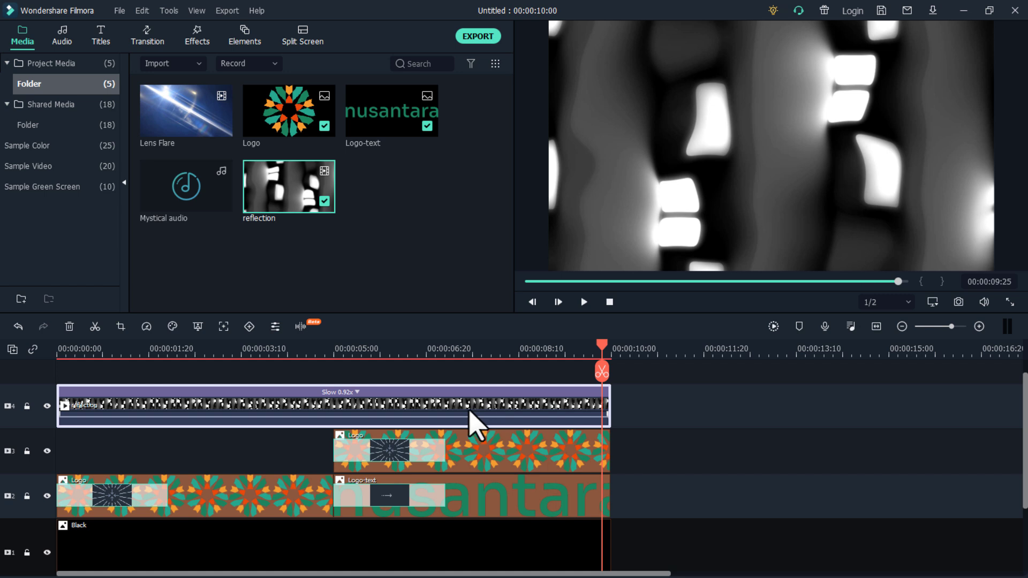
pyautogui.click(276, 327)
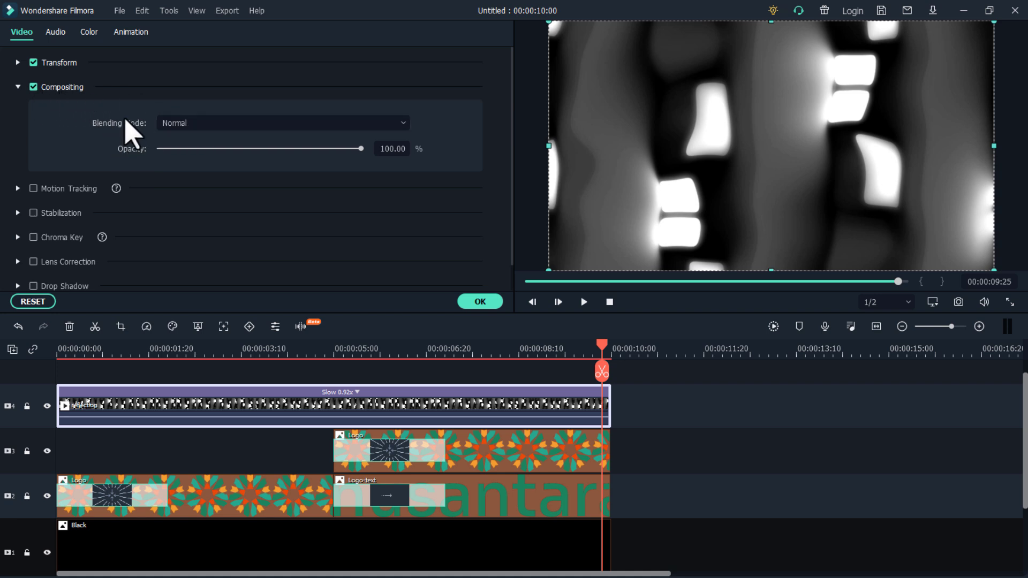
pyautogui.click(193, 125)
pyautogui.scroll(-1, 198, 214)
pyautogui.scroll(-1, 199, 265)
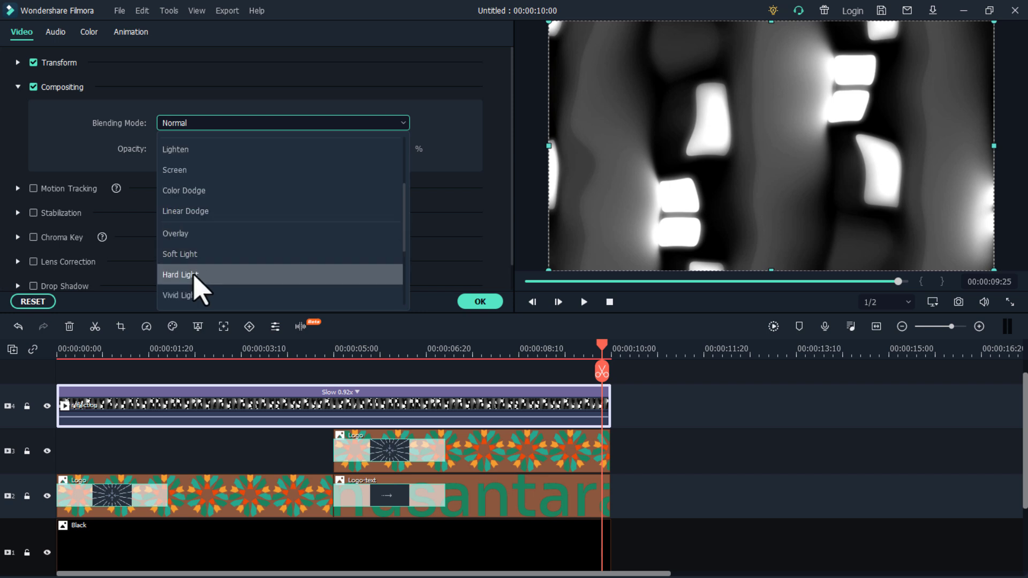
pyautogui.click(206, 257)
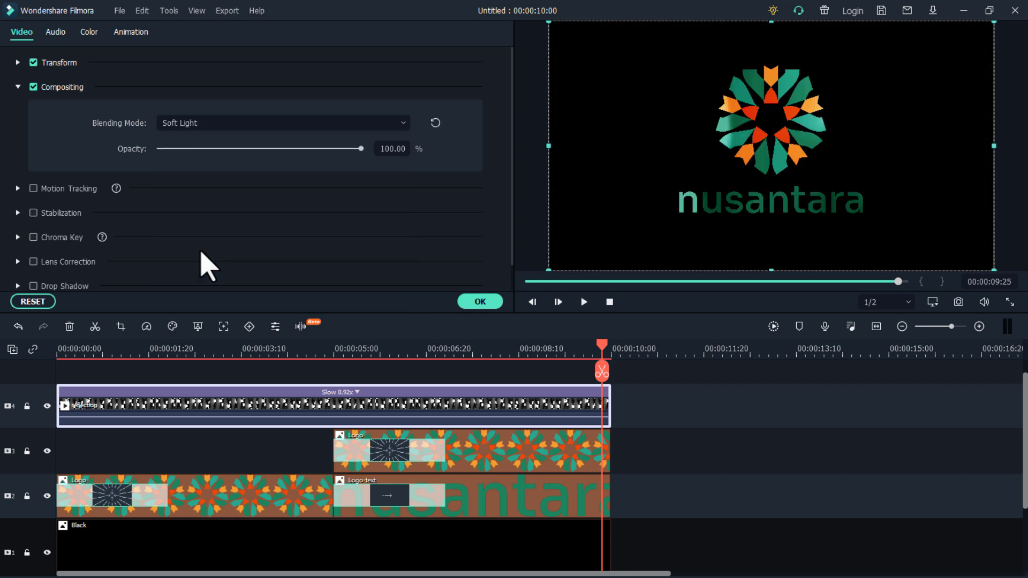
pyautogui.click(480, 302)
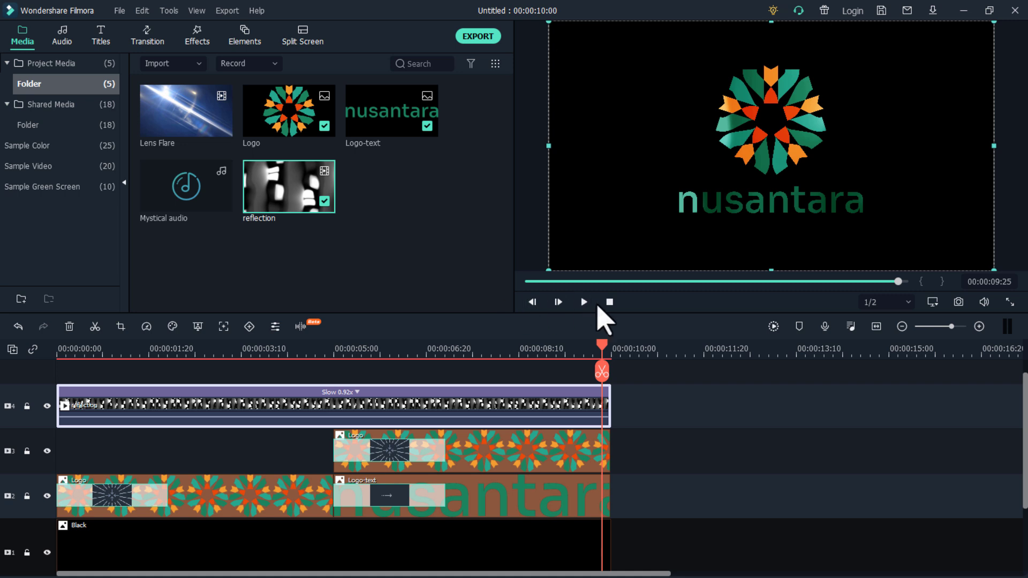
pyautogui.click(609, 303)
pyautogui.click(583, 303)
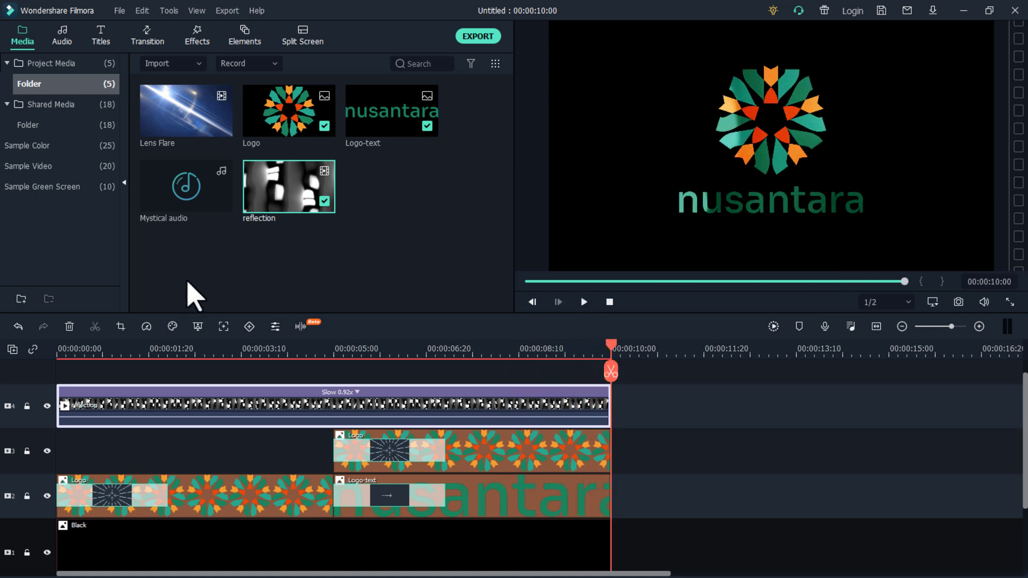
# Place the Lens Flare video on track 5 from the timeline start, and split off and delete everything past 10 seconds
pyautogui.scroll(1, 212, 402)
pyautogui.click(180, 127)
pyautogui.moveTo(180, 127); pyautogui.dragTo(53, 405)
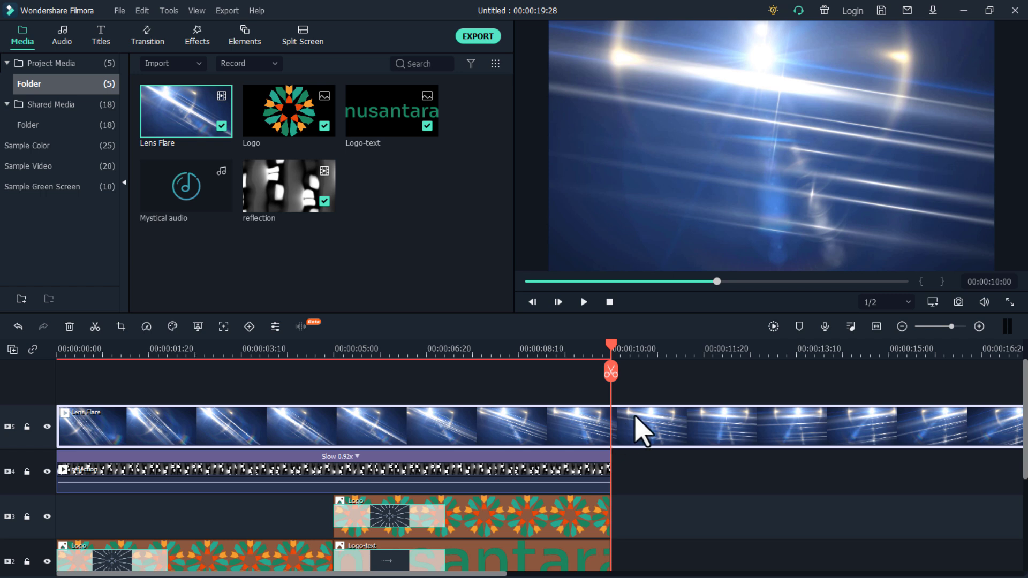
pyautogui.hotkey('ctrl', 'b')
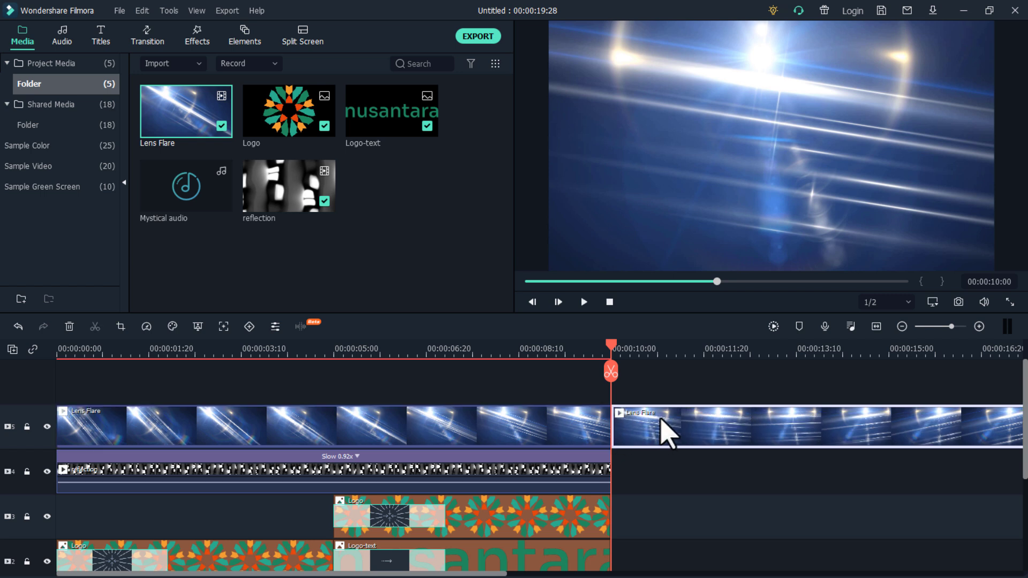
pyautogui.press('Delete')
# Set the Lens Flare clip's blending mode to Screen so the logo layers show through it
pyautogui.moveTo(615, 356); pyautogui.dragTo(378, 409)
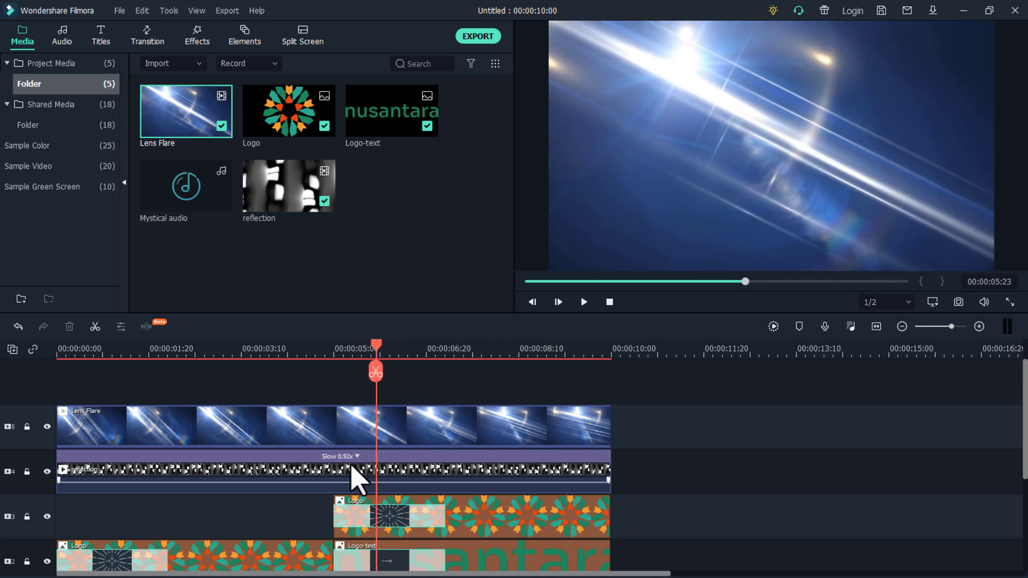
pyautogui.click(355, 431)
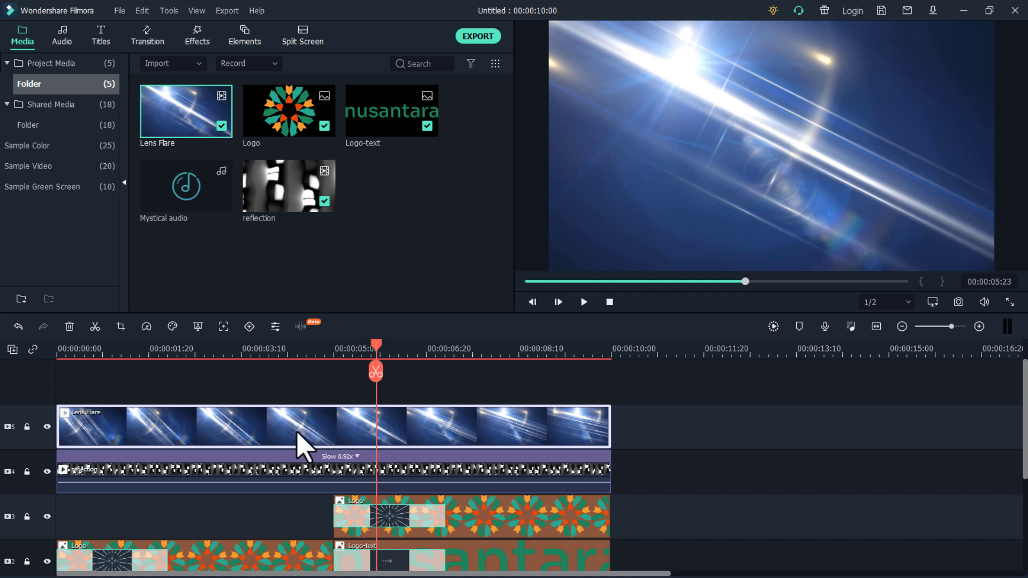
pyautogui.click(275, 327)
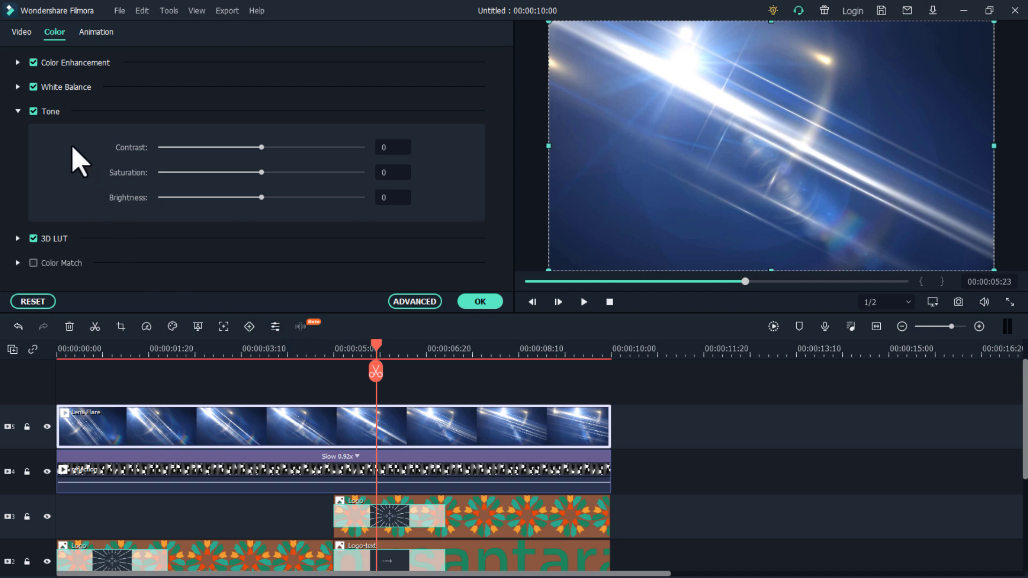
pyautogui.click(21, 33)
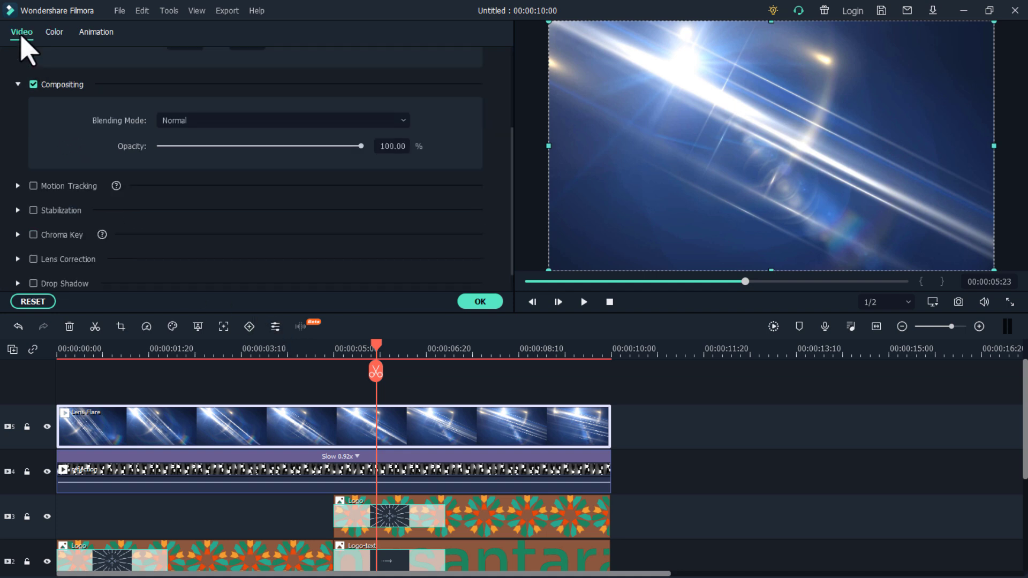
pyautogui.click(184, 121)
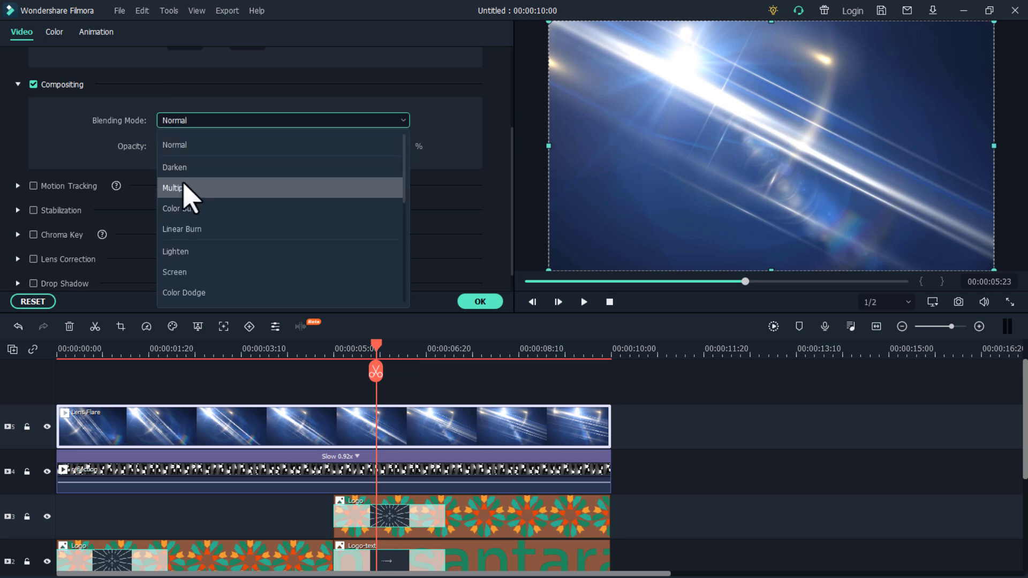
pyautogui.click(180, 273)
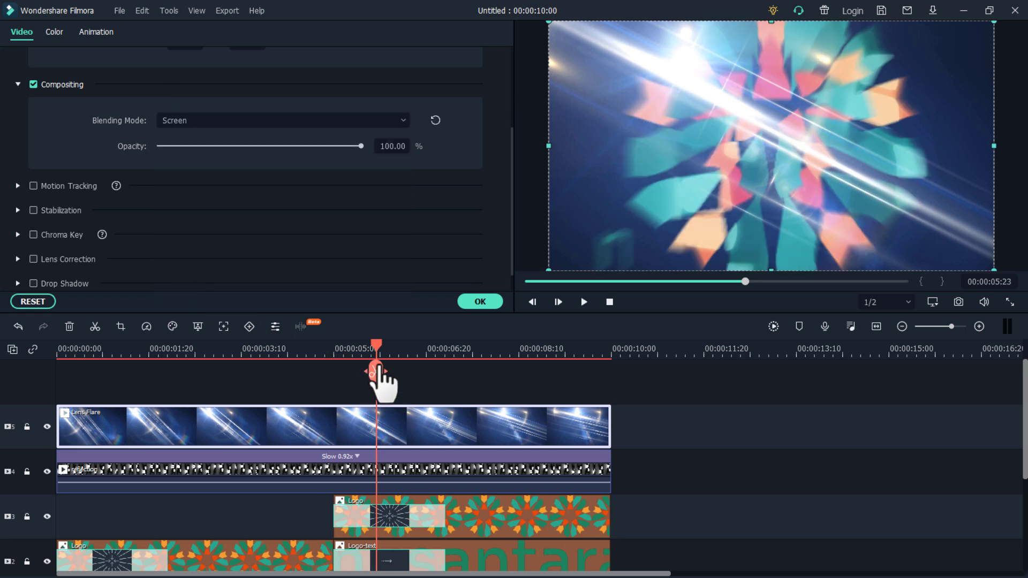
# Set the Lens Flare clip's brightness to -60 and contrast to 56, and play the intro from the beginning
pyautogui.moveTo(378, 348); pyautogui.dragTo(262, 373)
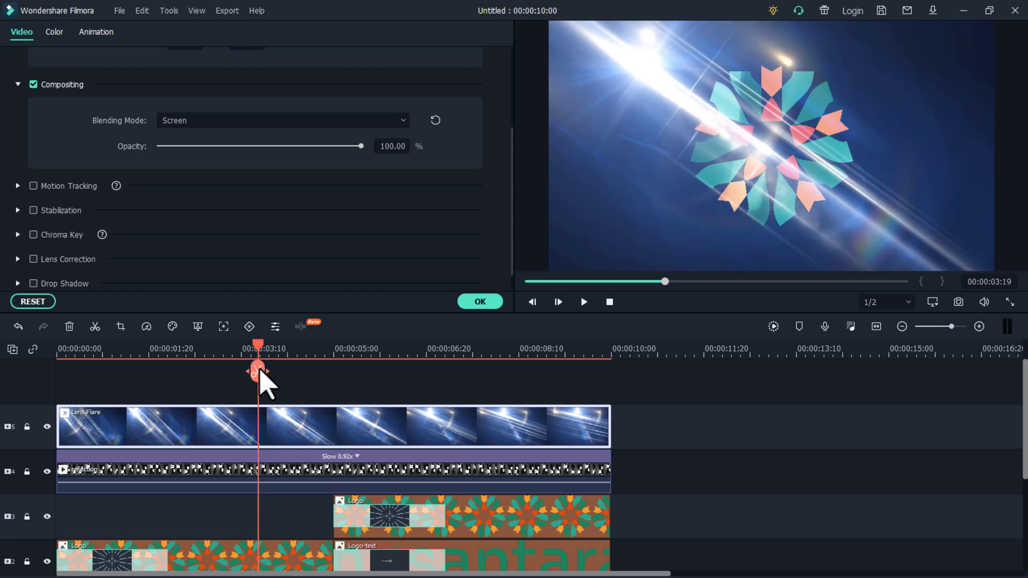
pyautogui.click(55, 32)
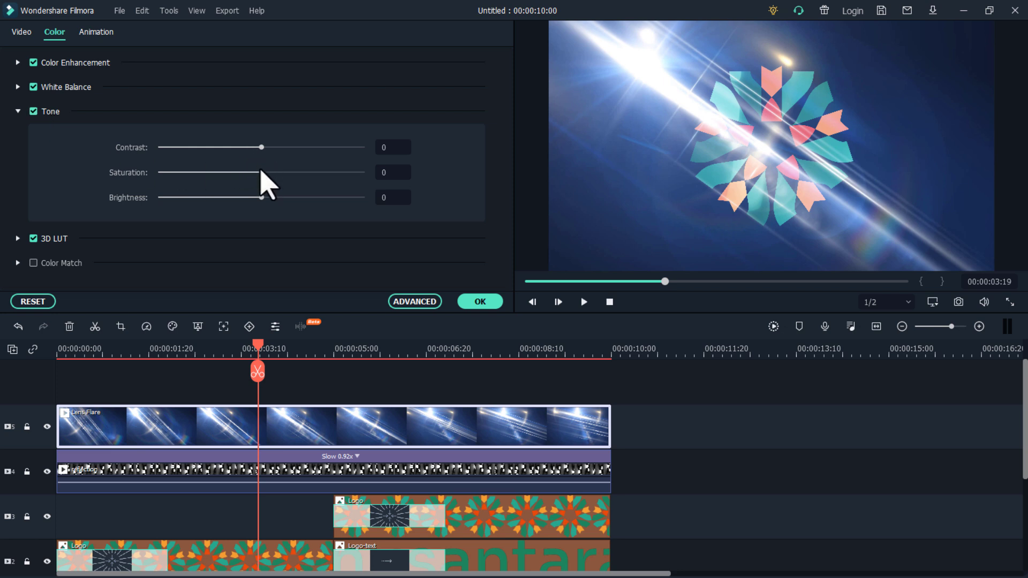
pyautogui.moveTo(261, 197); pyautogui.dragTo(198, 198)
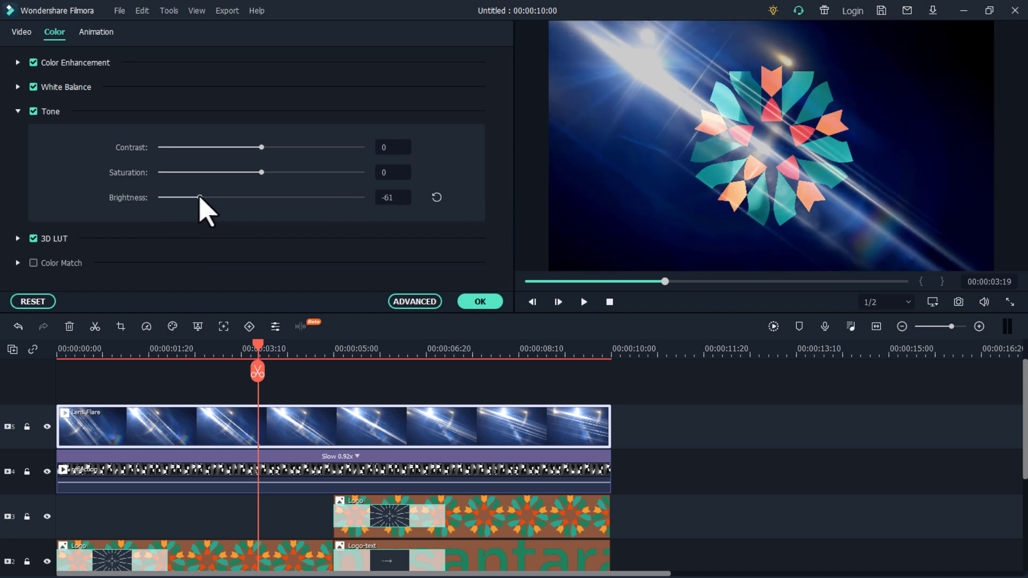
pyautogui.moveTo(262, 148); pyautogui.dragTo(322, 147)
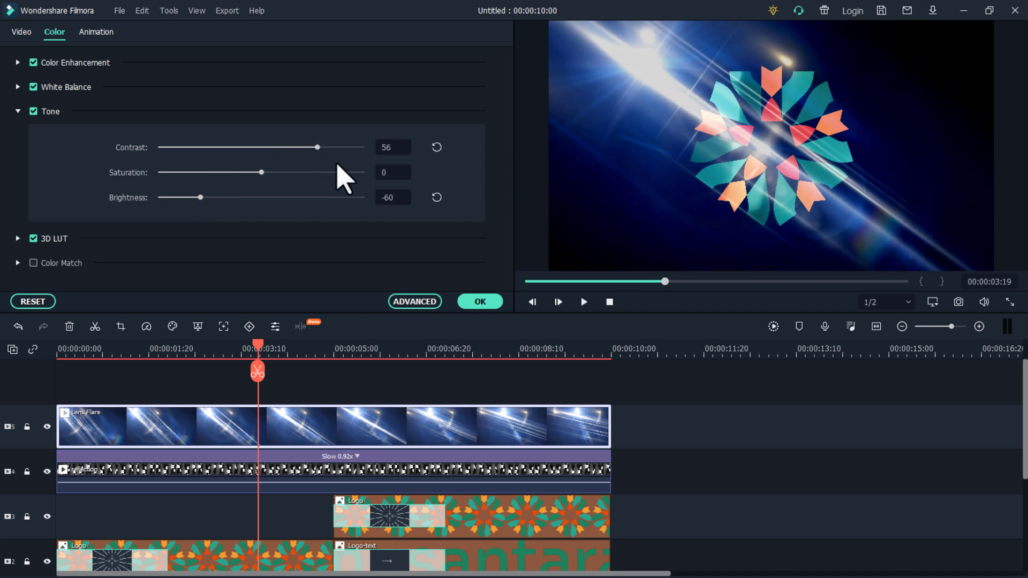
pyautogui.click(476, 302)
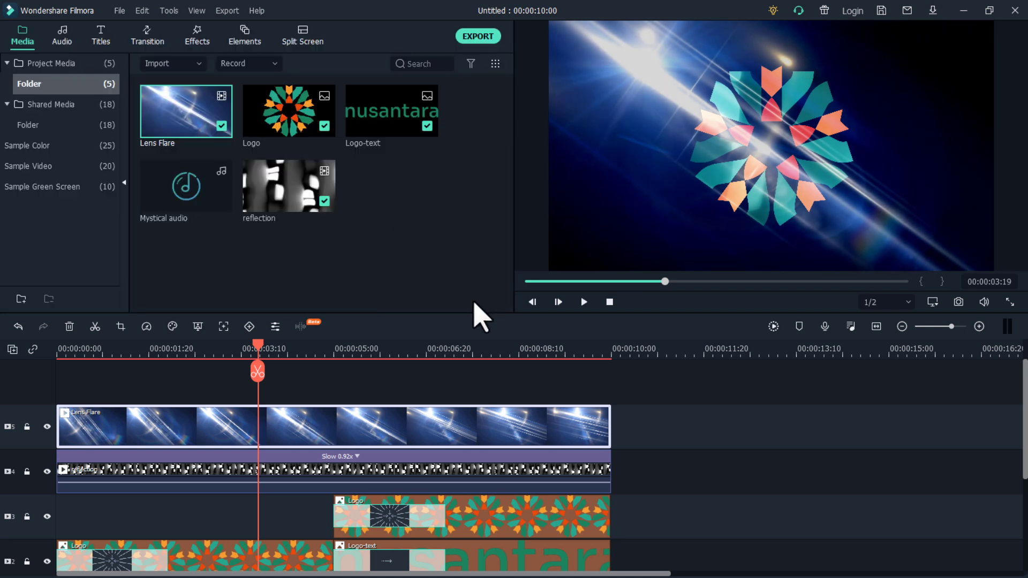
pyautogui.click(610, 303)
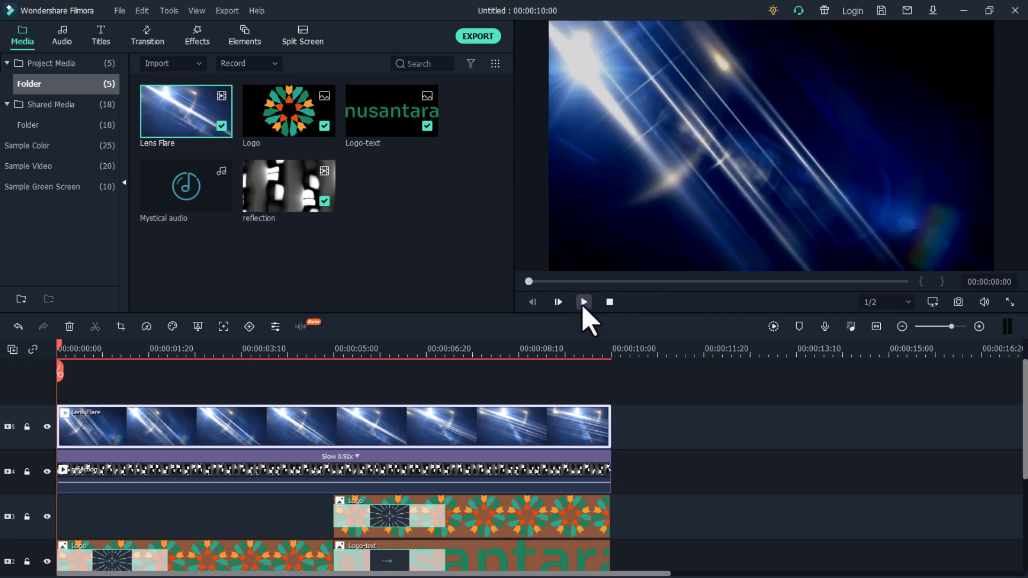
pyautogui.click(583, 302)
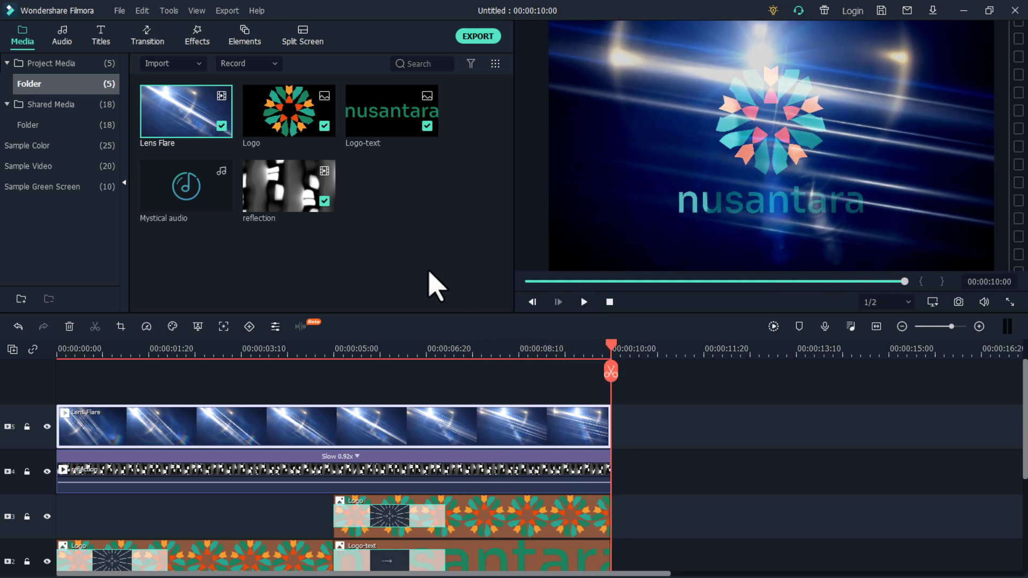
# Place Mystical audio on audio track 1 from the timeline start, trim its end to 10 seconds, and play the intro from the beginning
pyautogui.moveTo(175, 213)
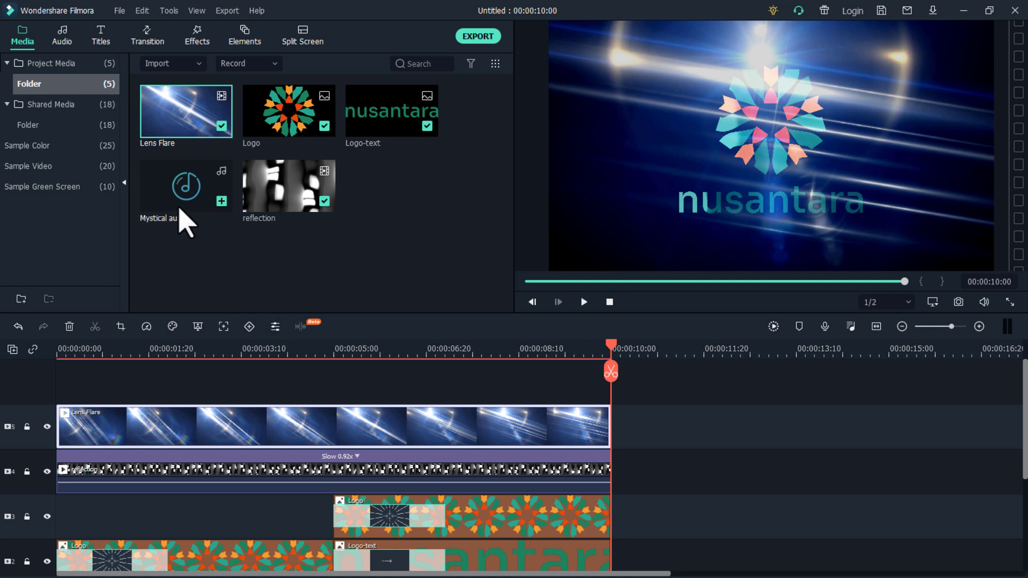
pyautogui.scroll(-2, 333, 431)
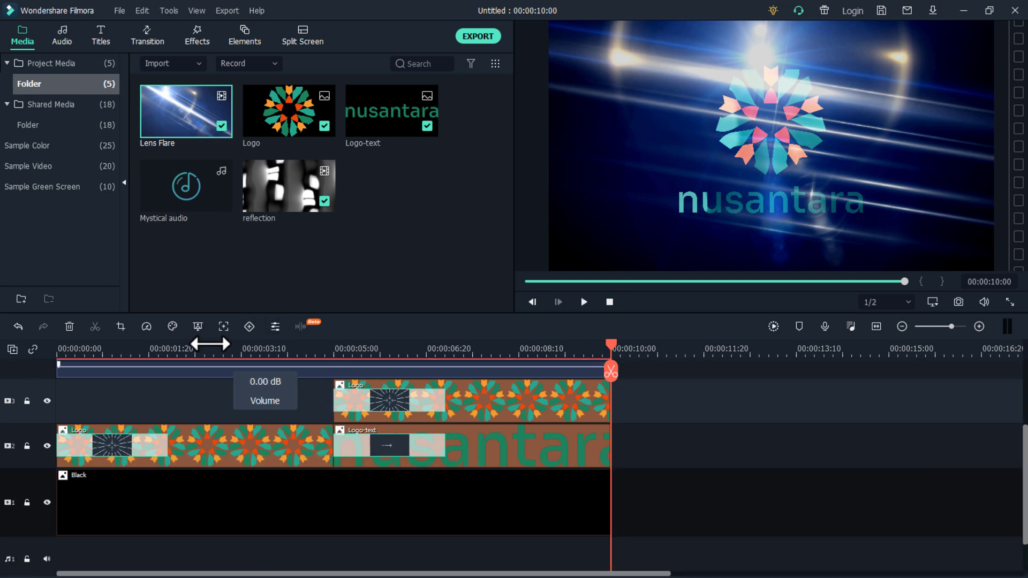
pyautogui.moveTo(174, 219); pyautogui.dragTo(58, 549)
pyautogui.scroll(-1, 501, 521)
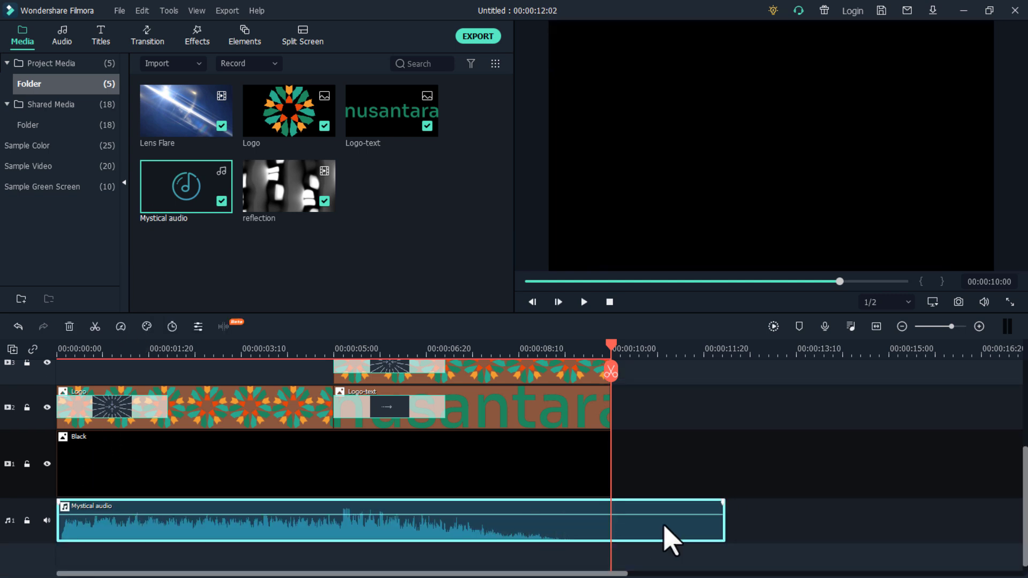
pyautogui.moveTo(723, 526); pyautogui.dragTo(613, 532)
pyautogui.click(609, 303)
pyautogui.click(584, 302)
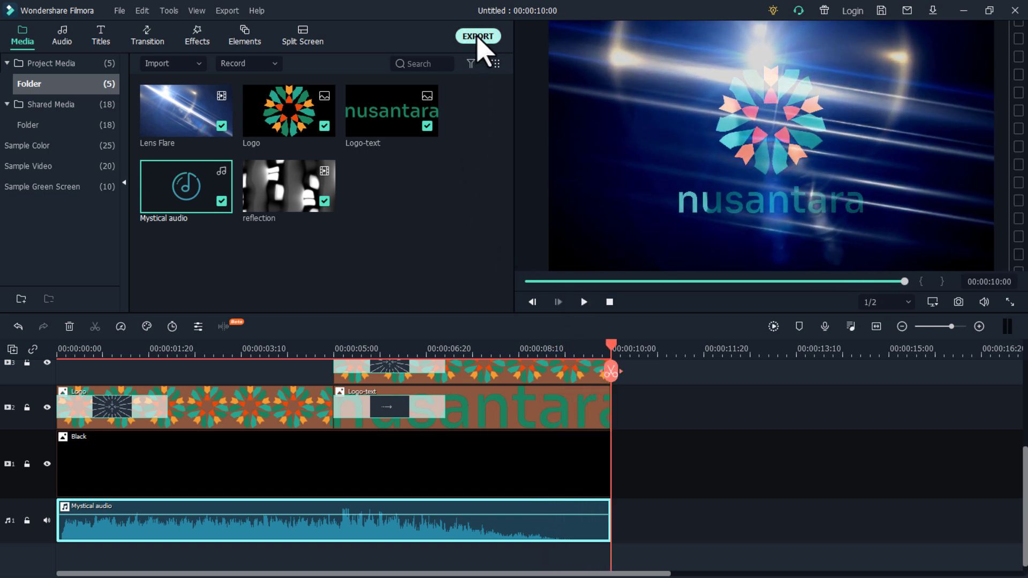
# Export the intro to the computer as an MP4 named ANIMASI LOGO with quality set to Best
pyautogui.click(478, 37)
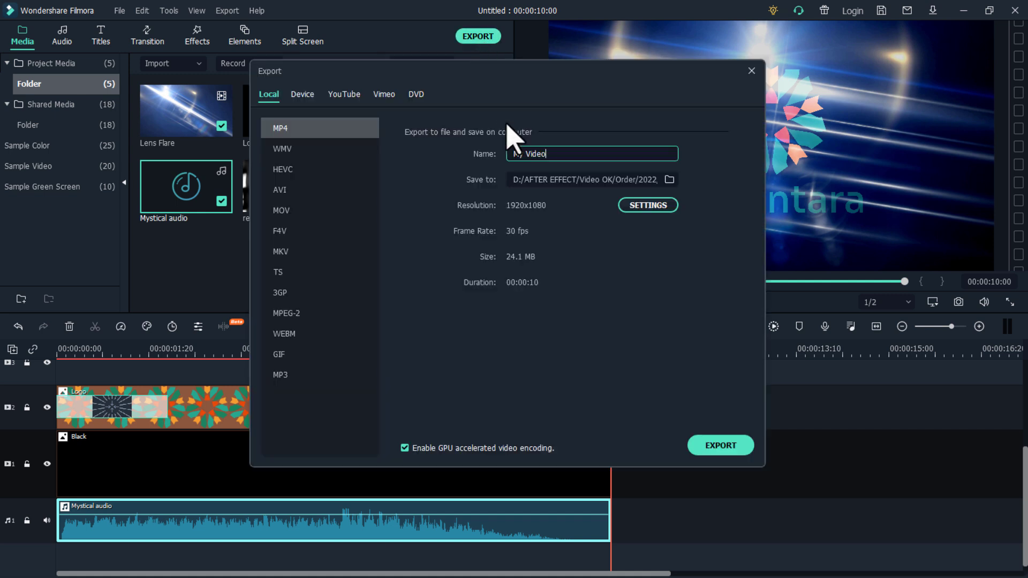
pyautogui.moveTo(560, 154); pyautogui.dragTo(473, 161)
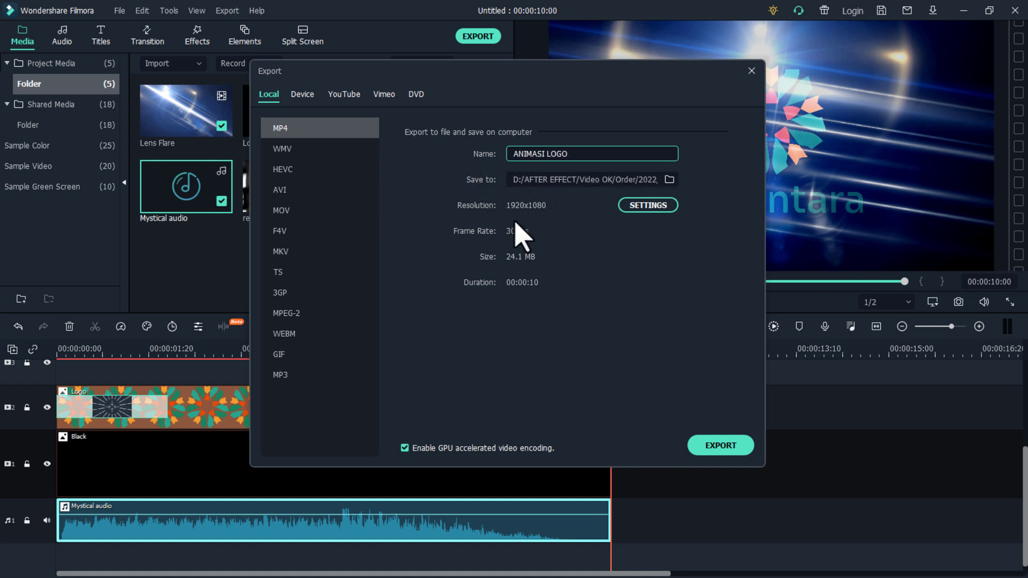
pyautogui.click(632, 206)
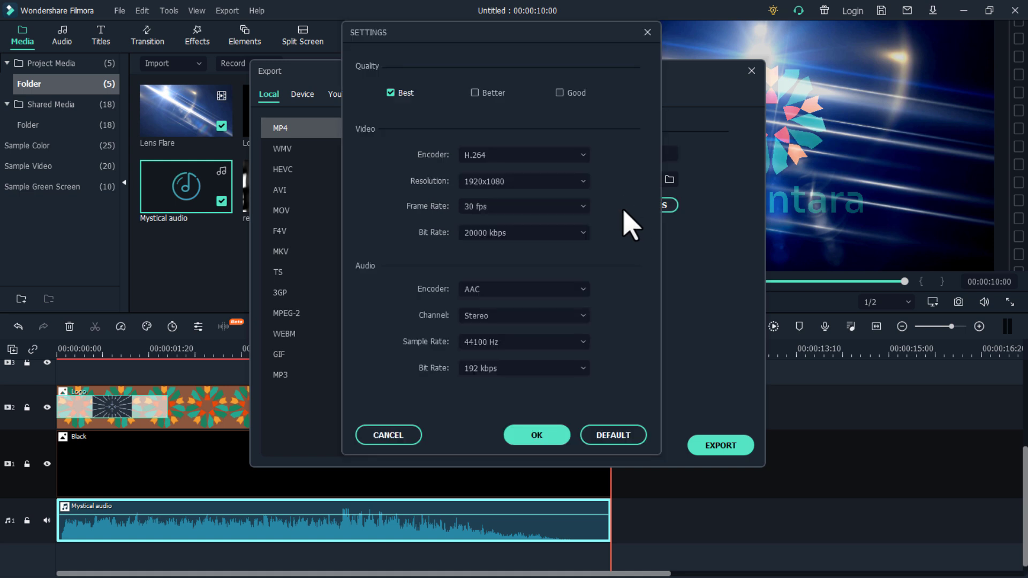
pyautogui.click(474, 92)
pyautogui.click(560, 92)
pyautogui.click(390, 92)
pyautogui.click(535, 436)
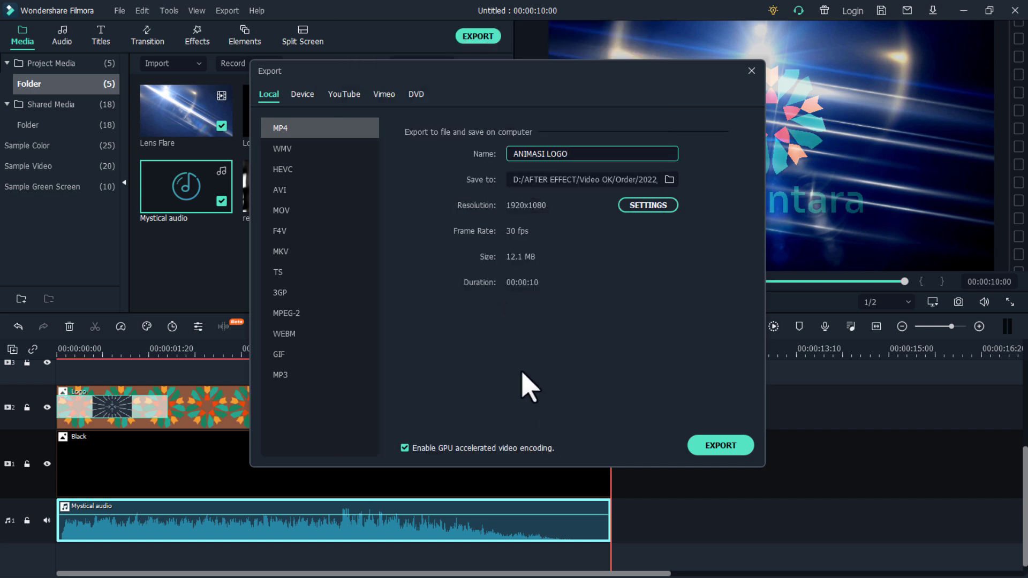
pyautogui.click(720, 451)
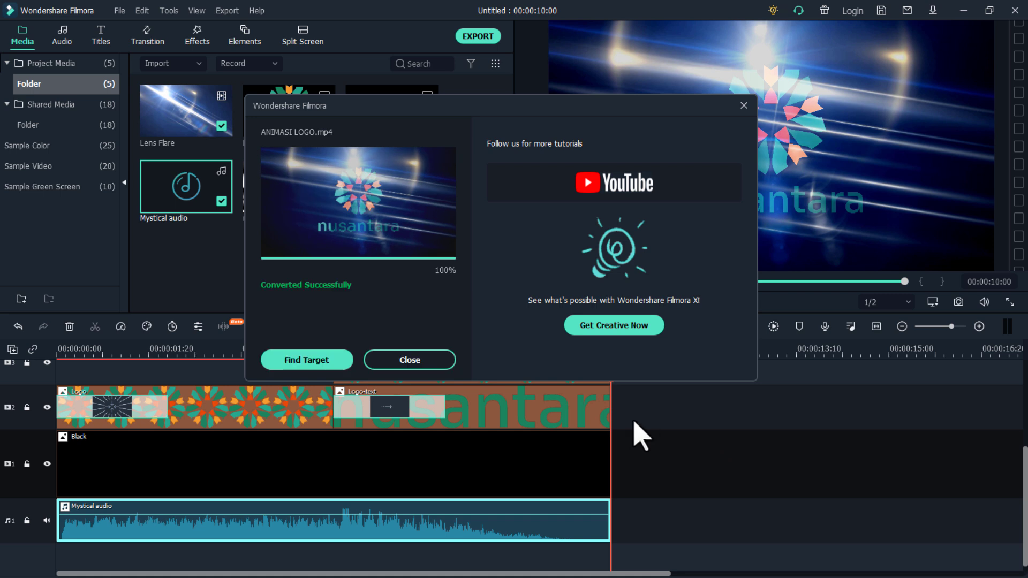
pyautogui.click(422, 360)
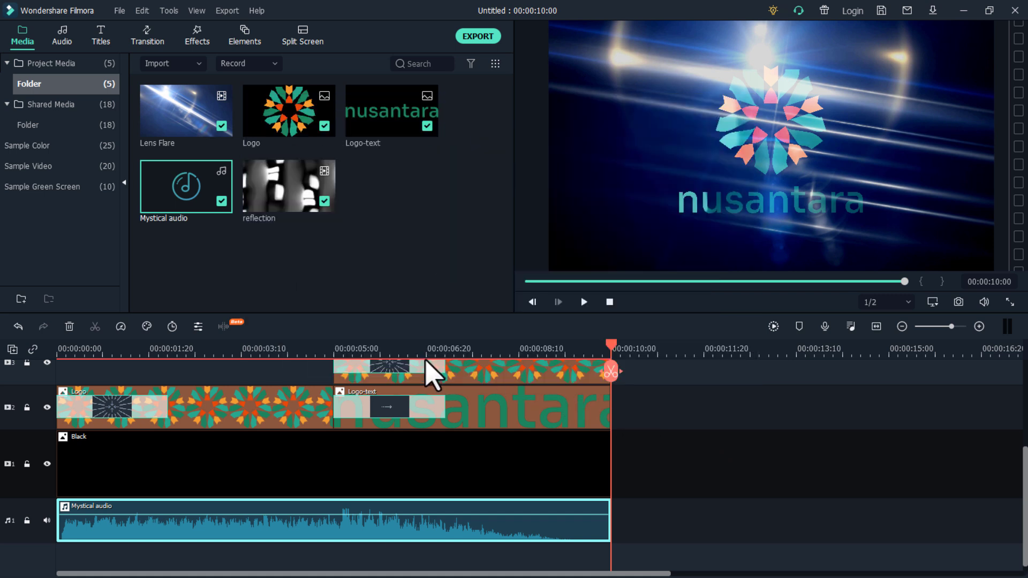